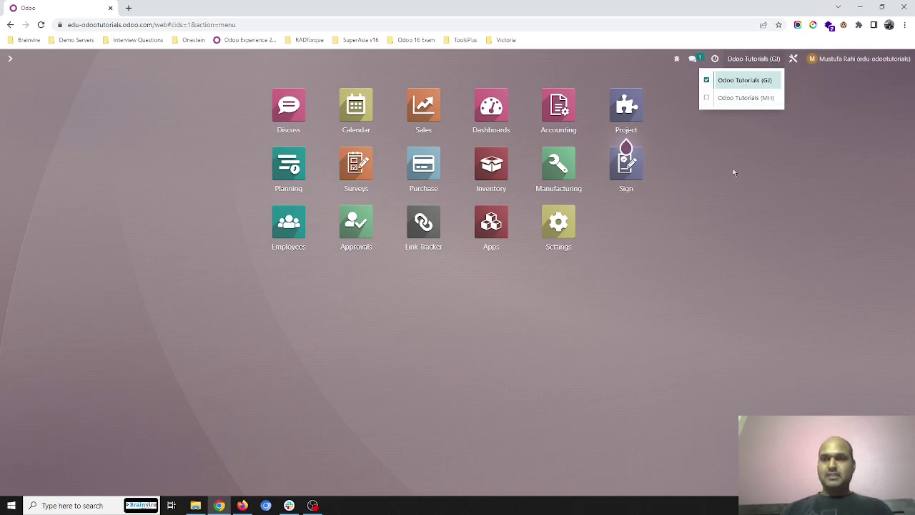
Step: Open the general settings and examine the inter-company transaction options of the company Odoo Tutorials (GJ)
click(731, 183)
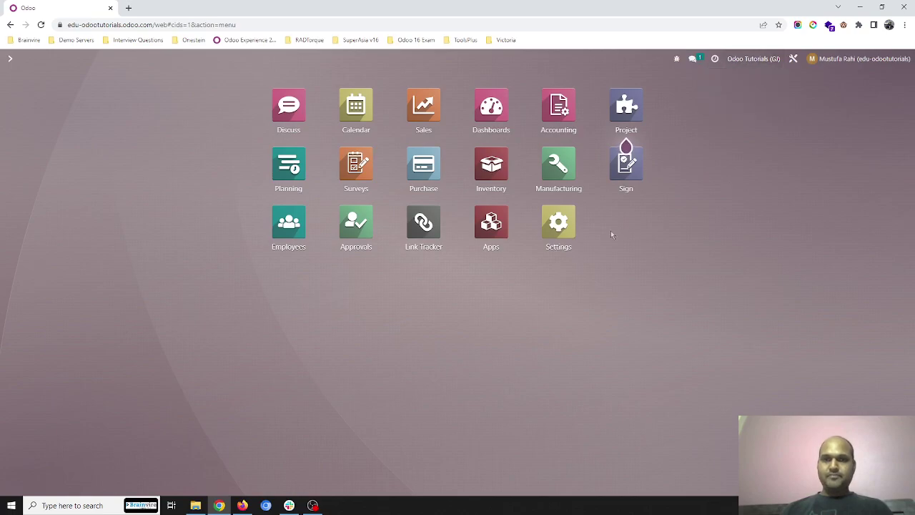
click(572, 238)
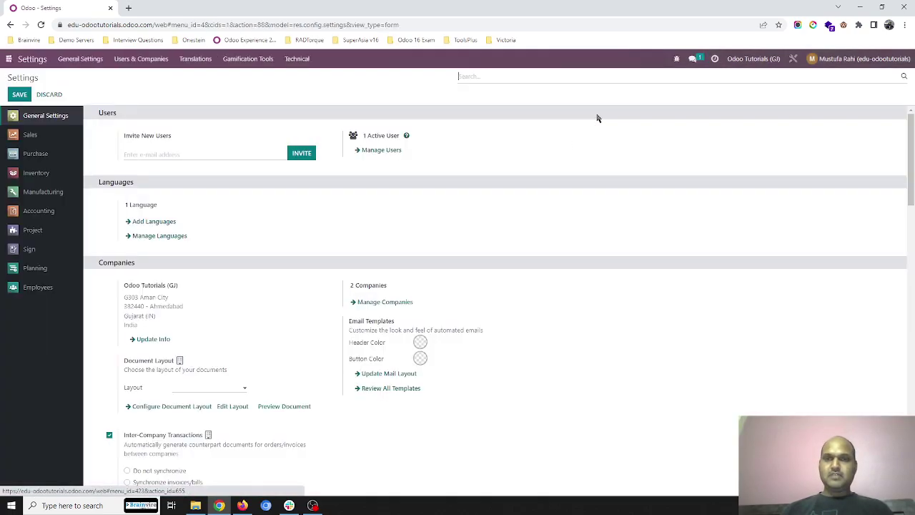
scroll(347, 251, down, 3)
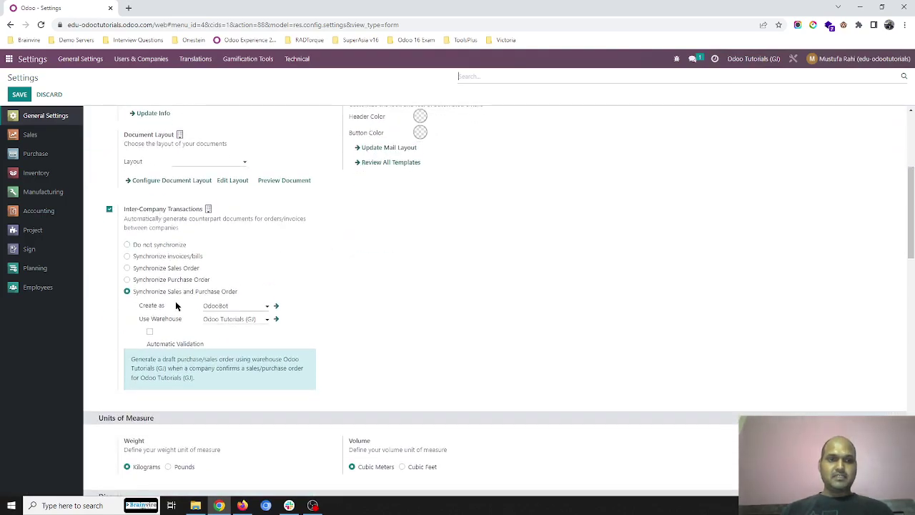
Step: Switch to the company Odoo Tutorials (MH) and examine its inter-company transaction options
click(748, 67)
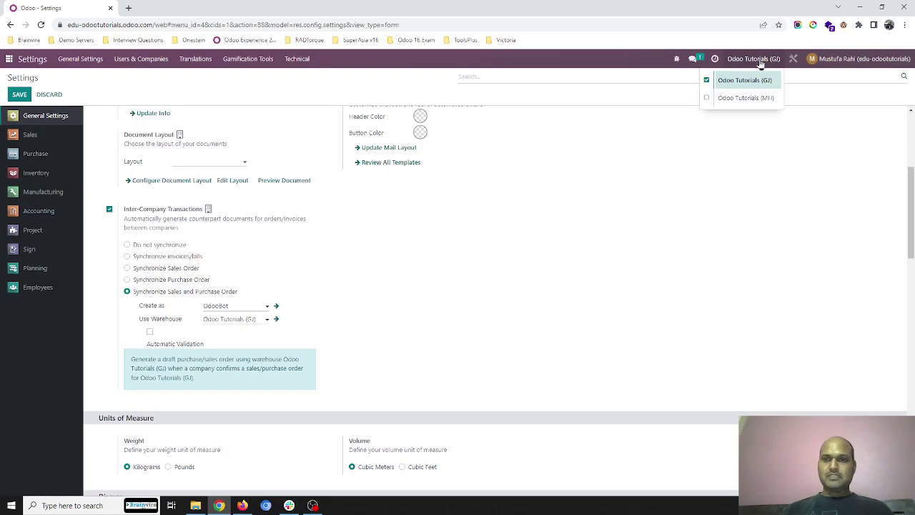
click(759, 99)
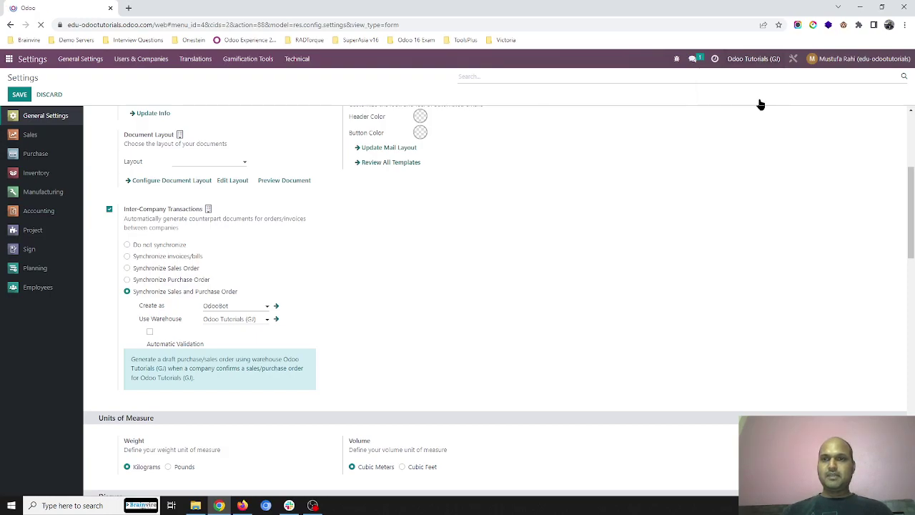
scroll(445, 239, down, 3)
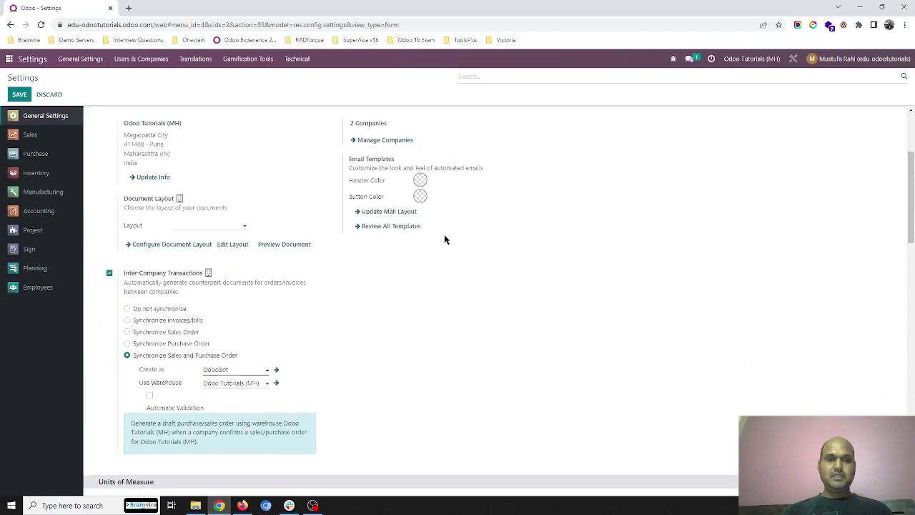
Step: Switch back to the company Odoo Tutorials (GJ) and open the product Pro1 in Inventory
click(759, 63)
click(759, 80)
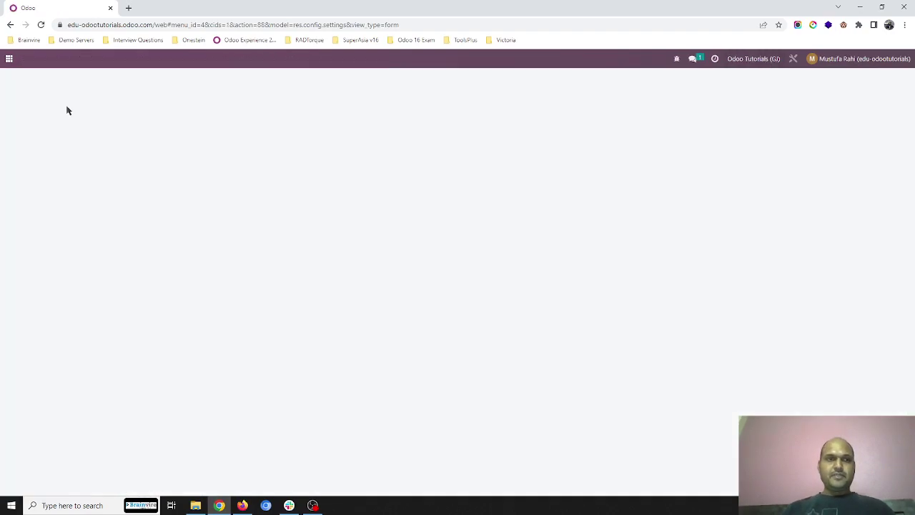
click(9, 60)
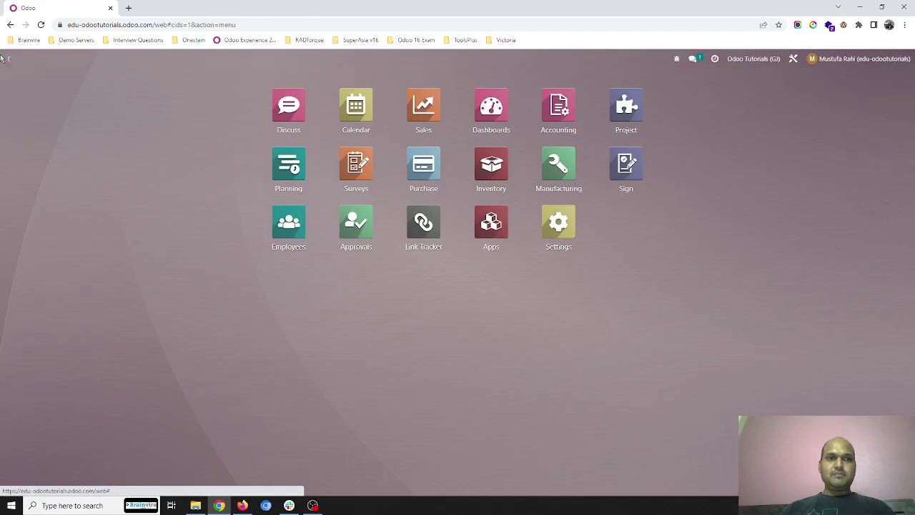
click(481, 175)
click(152, 62)
click(151, 77)
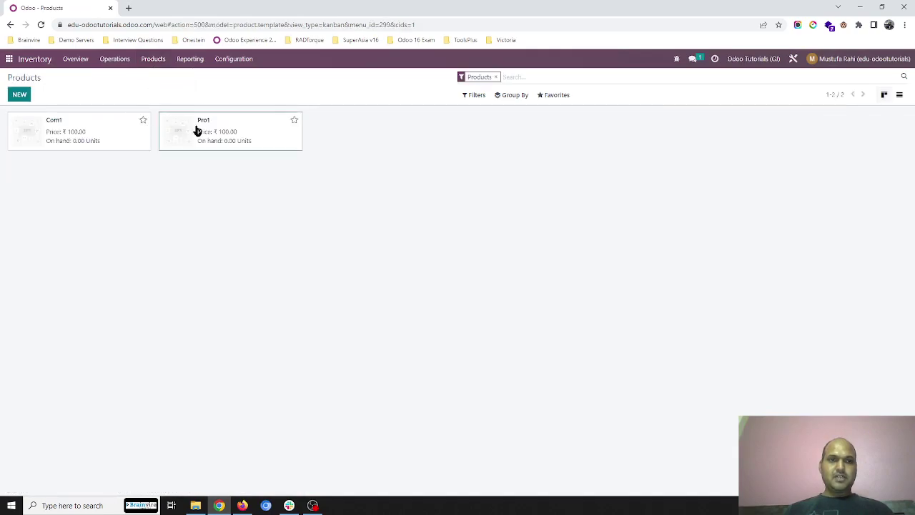
click(197, 131)
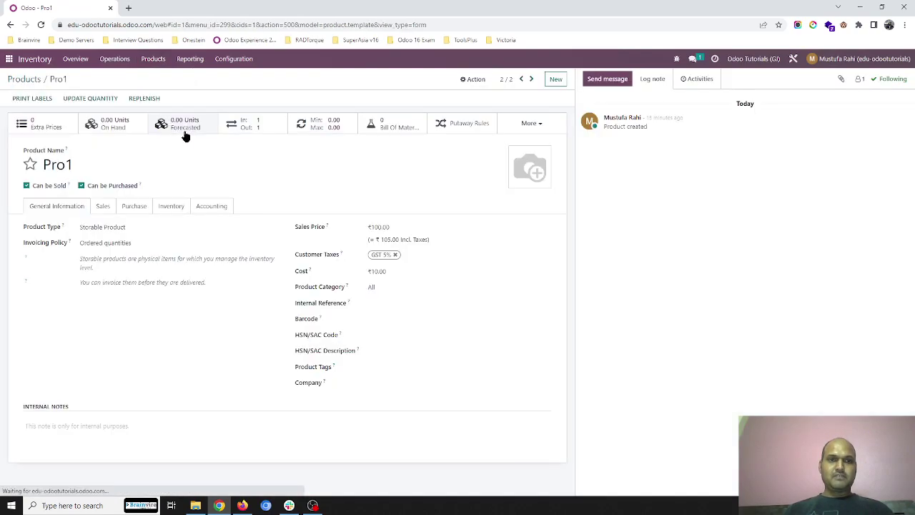
Step: Examine the inventory routes and the reordering rule of Pro1, and return to the product
click(171, 206)
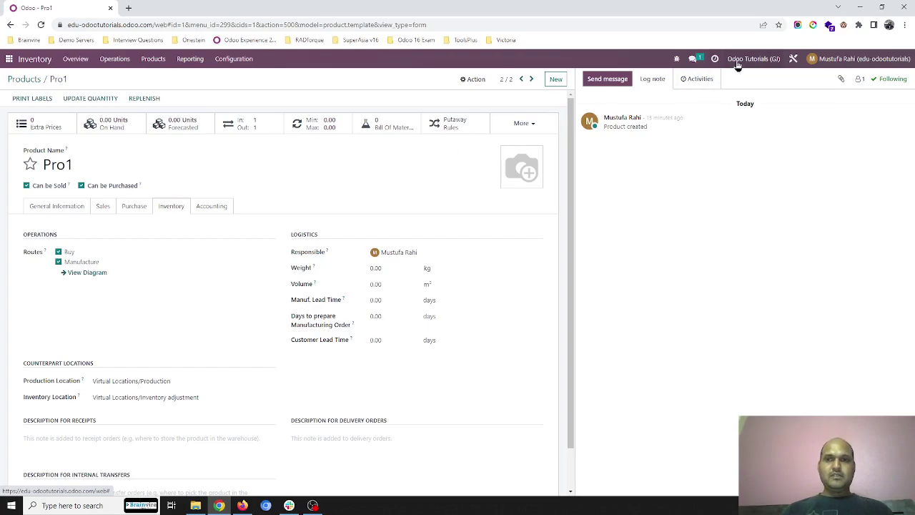
click(297, 126)
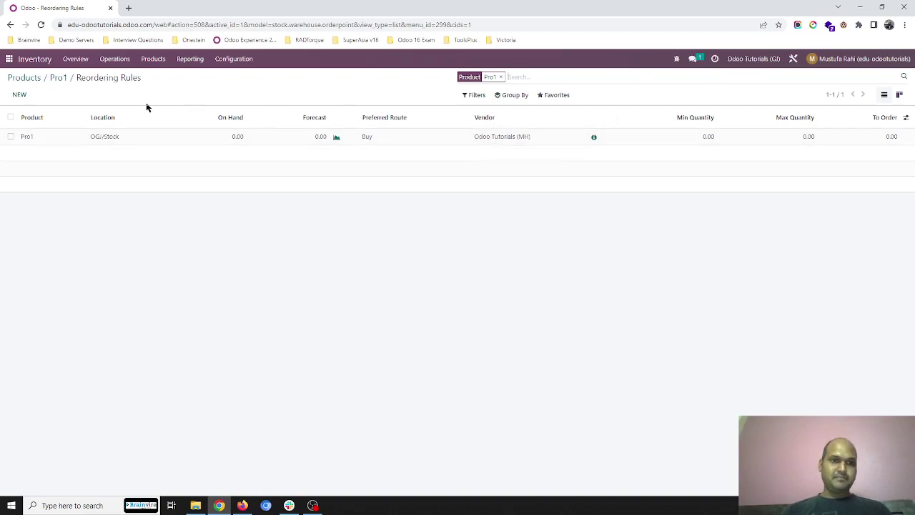
click(58, 78)
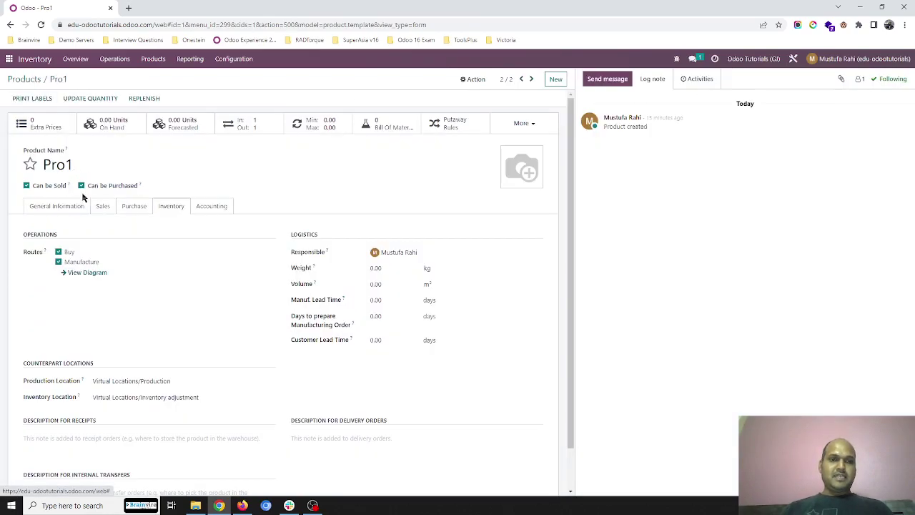
Step: Switch to the company Odoo Tutorials (MH) and examine Pro1's inventory routes and reordering rule there
click(754, 59)
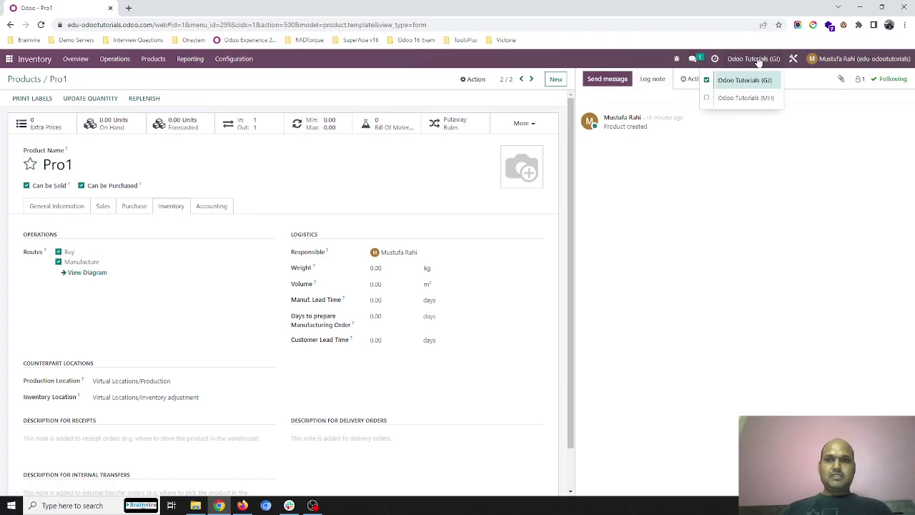
click(746, 98)
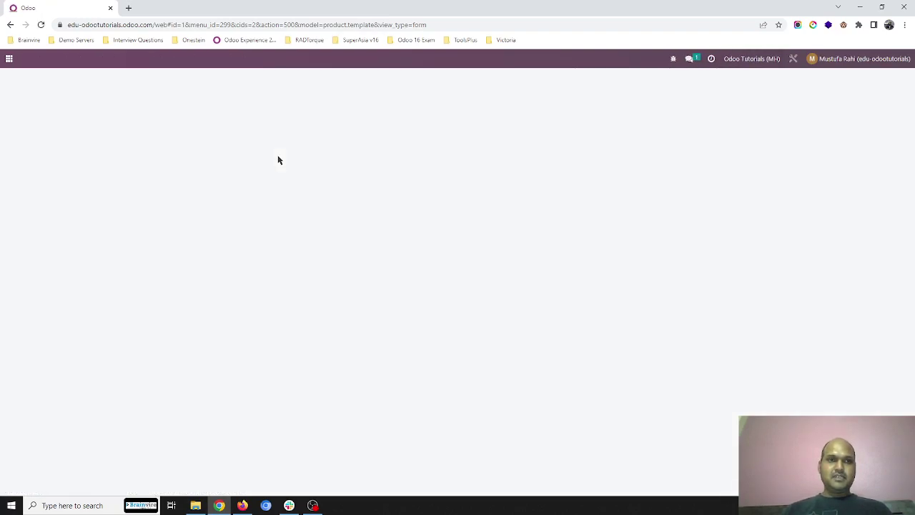
click(170, 208)
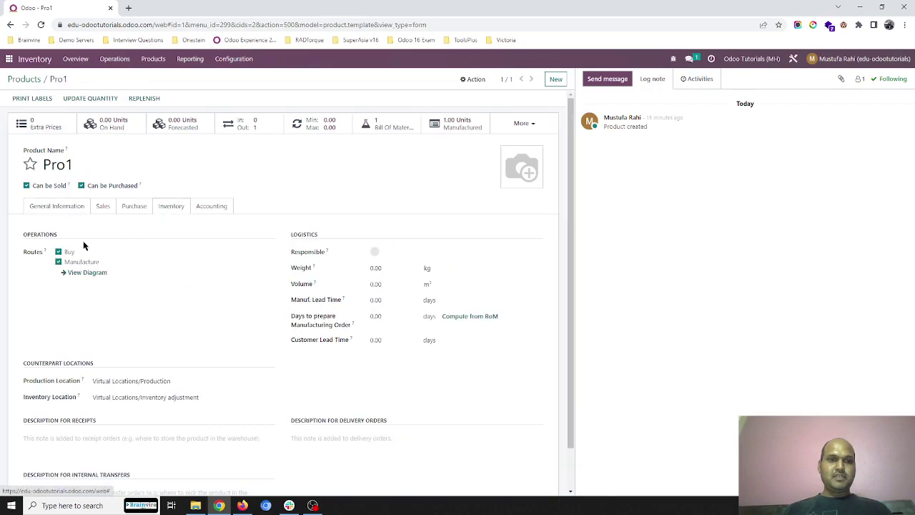
click(328, 128)
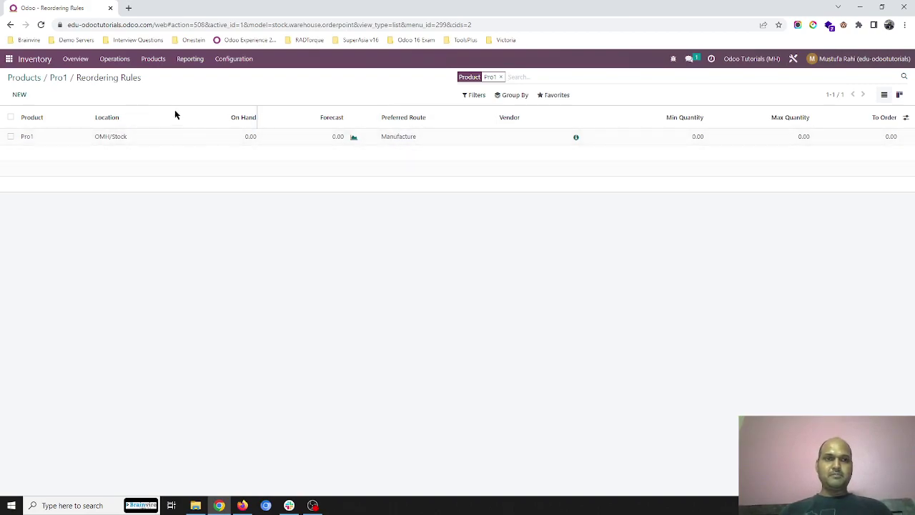
Step: Open the bill of materials of Pro1 and examine its components
click(60, 78)
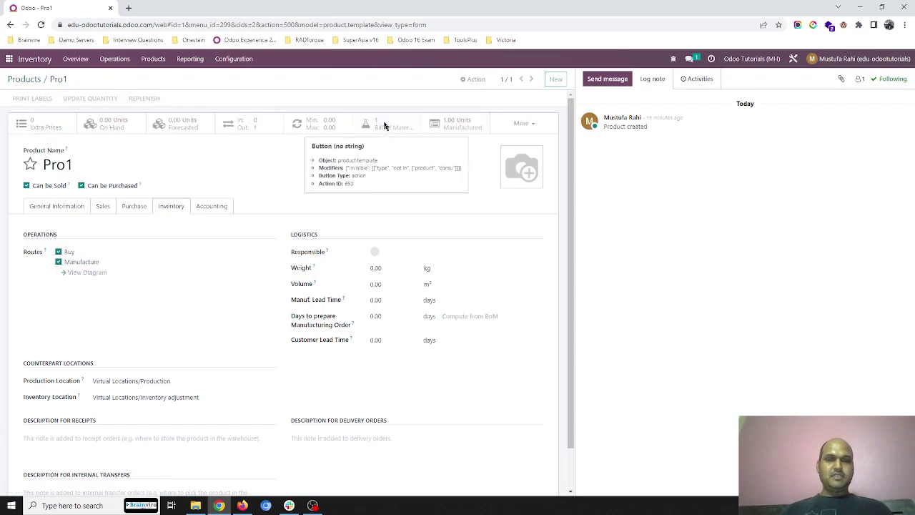
click(368, 127)
click(216, 140)
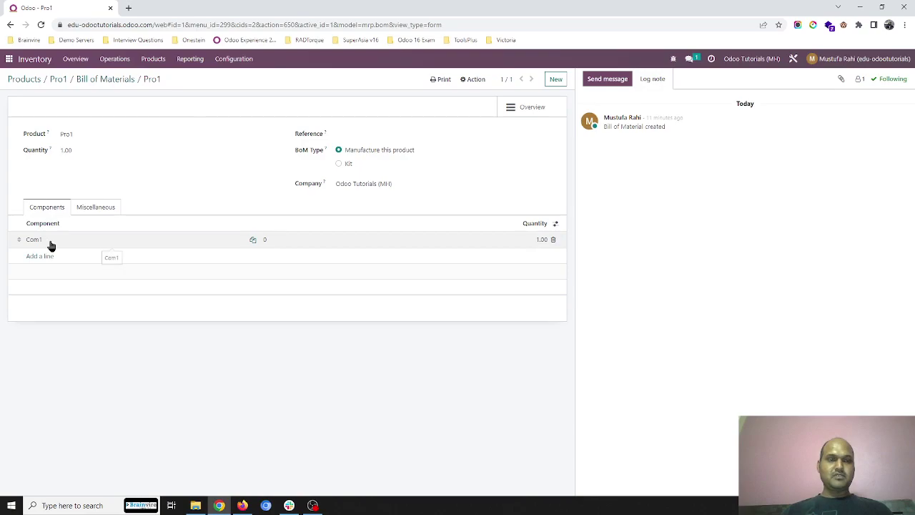
Step: Examine the inventory routes, vendor list and reordering rule of the component Com1, and return to the product list
click(158, 62)
click(158, 76)
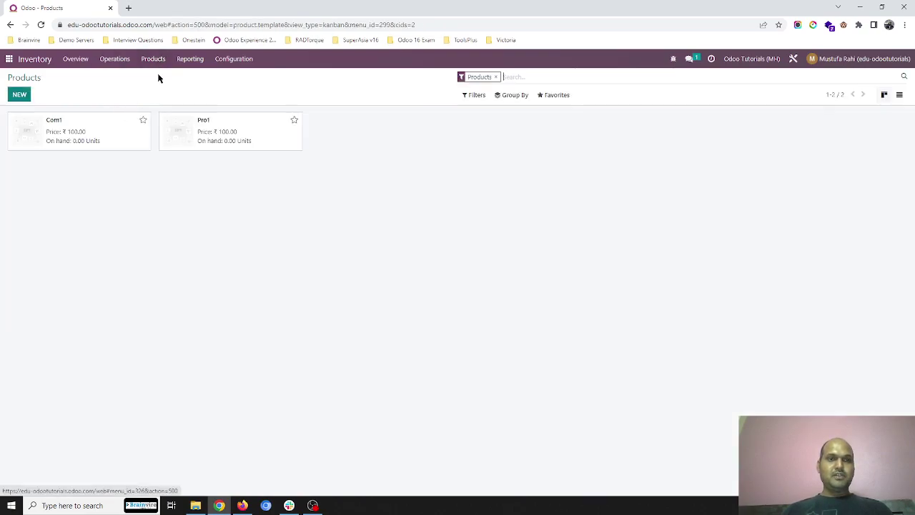
click(85, 142)
click(167, 206)
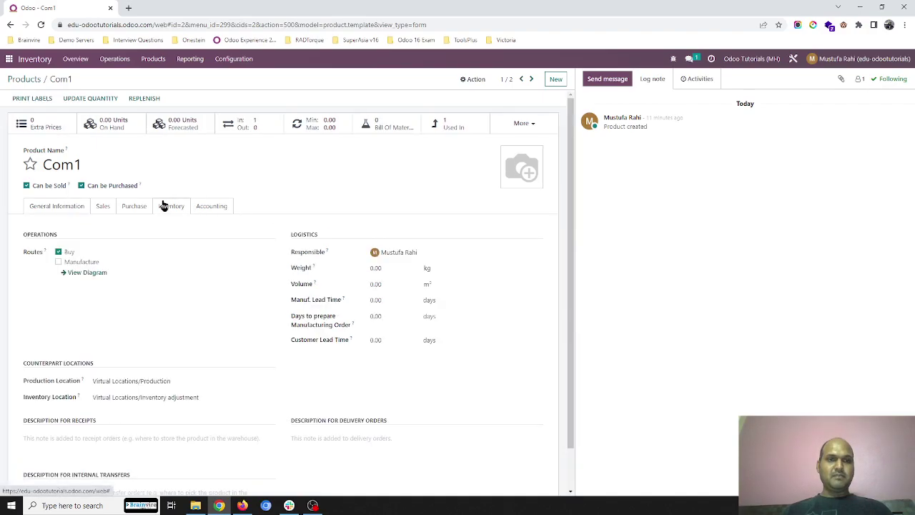
click(130, 207)
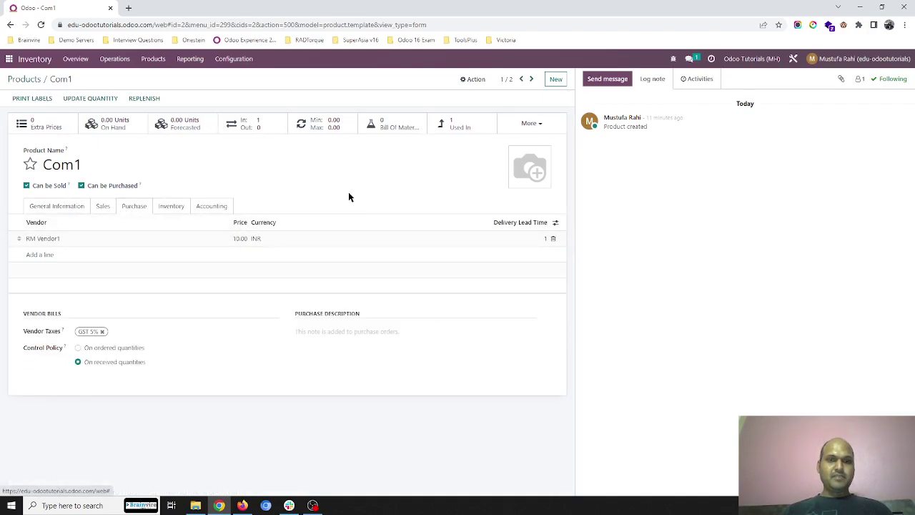
click(336, 125)
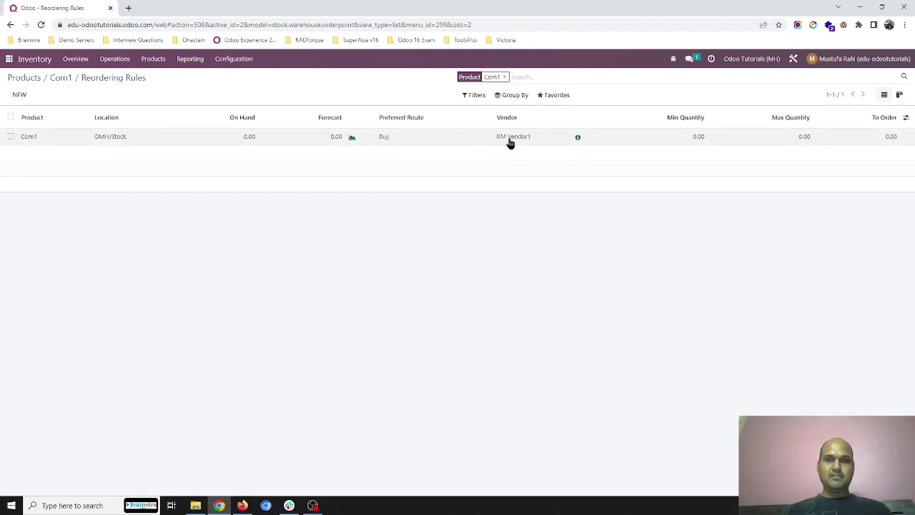
click(69, 77)
click(22, 80)
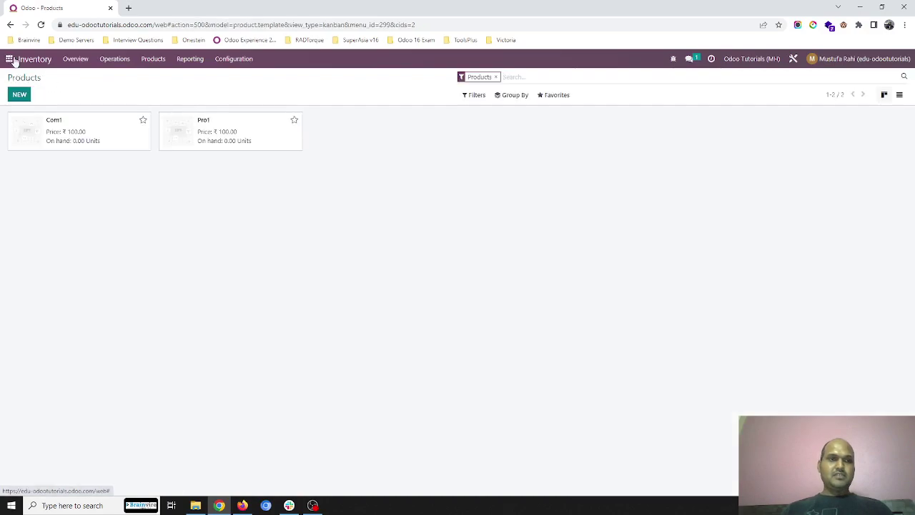
Step: Return to the app overview and switch the active company to Odoo Tutorials (GJ)
click(14, 61)
click(751, 58)
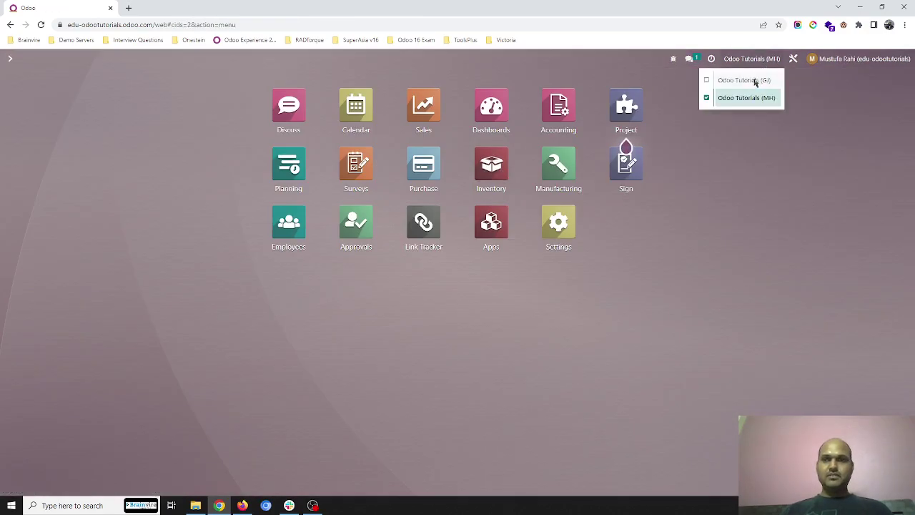
click(744, 80)
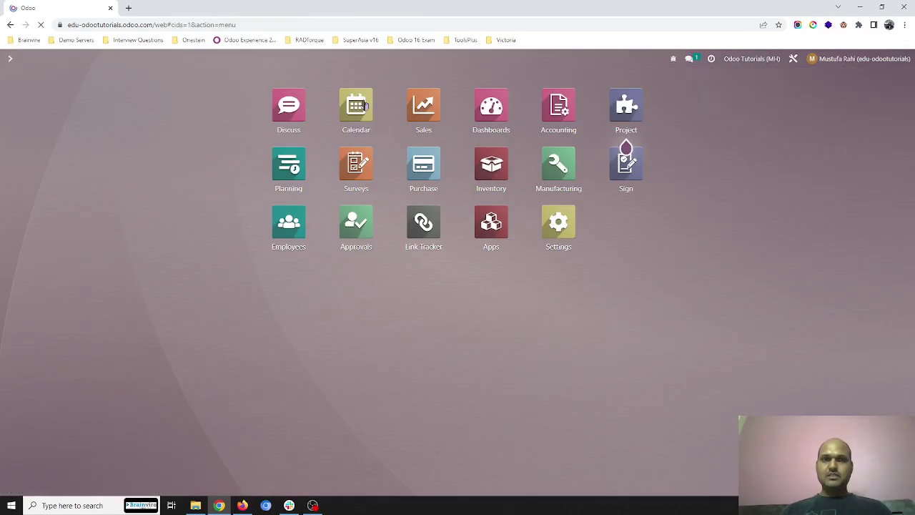
click(429, 123)
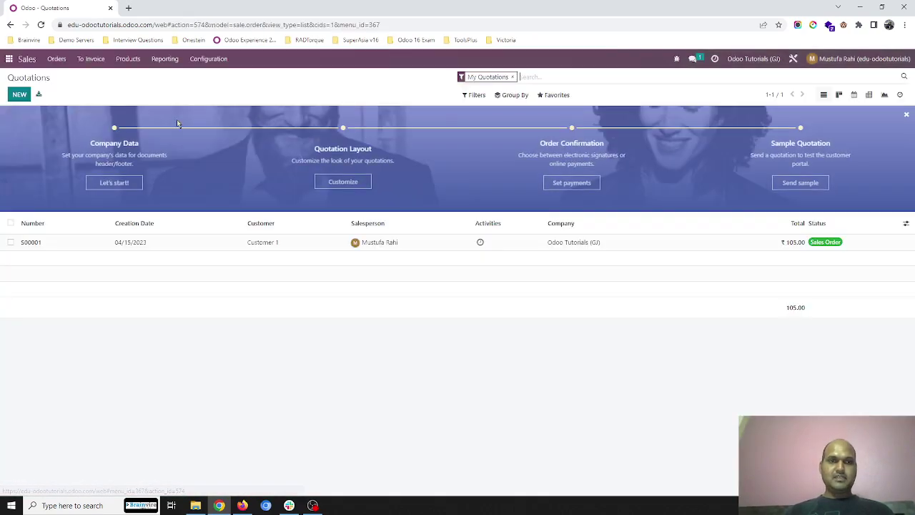
click(20, 94)
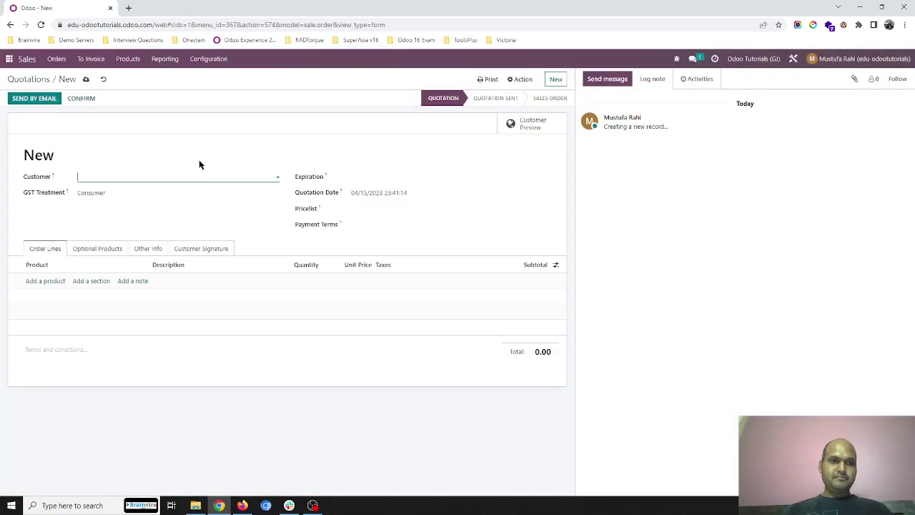
click(104, 80)
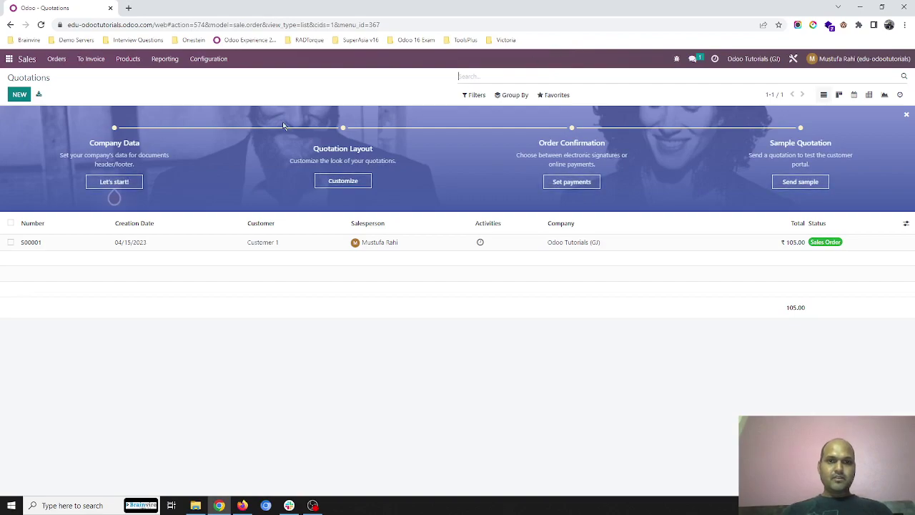
click(21, 95)
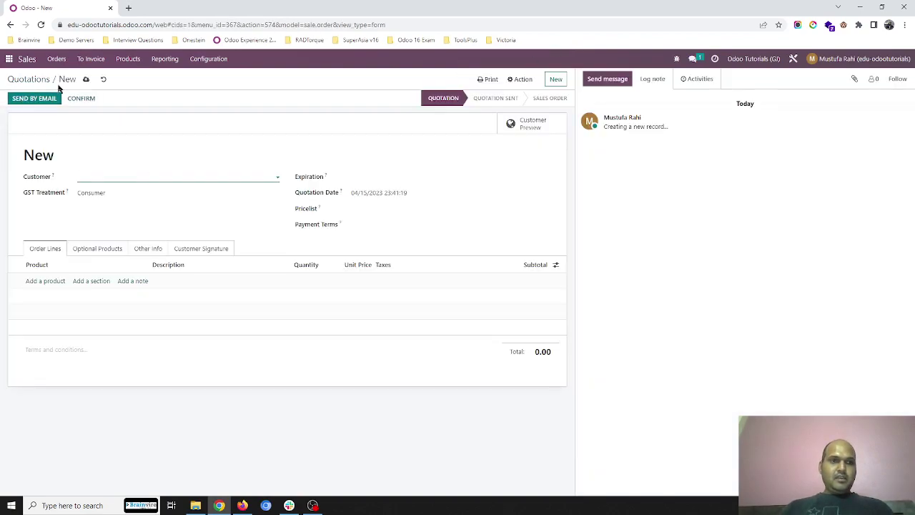
click(9, 58)
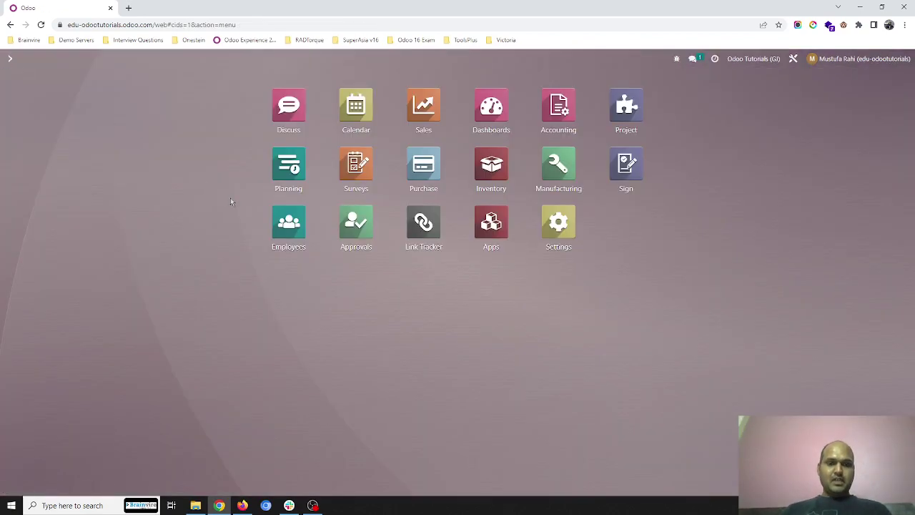
Step: Find the Sales Order sequence in the technical settings, rename it Sales Order (GJ) and save it
text(sequ)
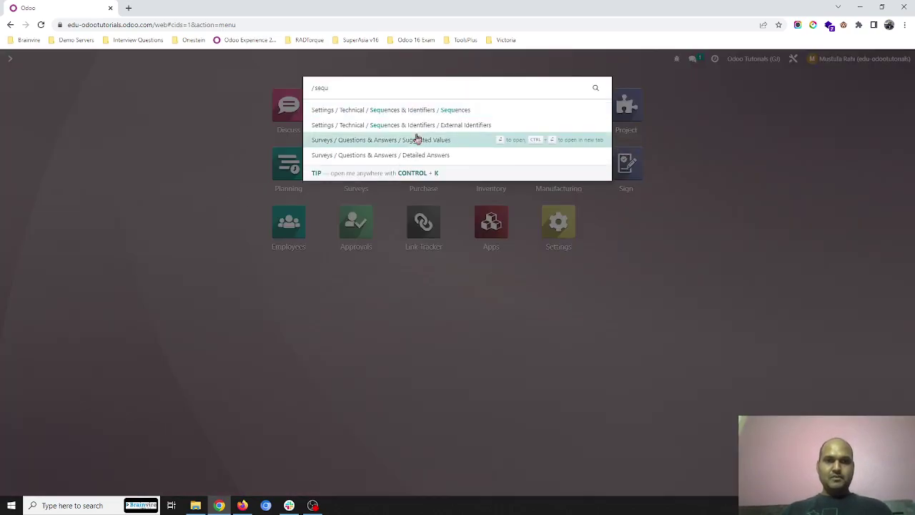
click(428, 112)
scroll(251, 239, down, 2)
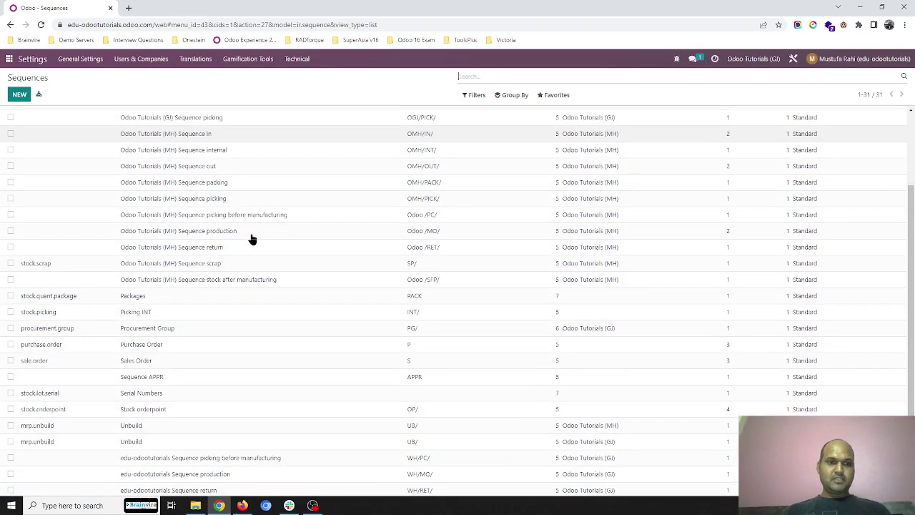
click(186, 361)
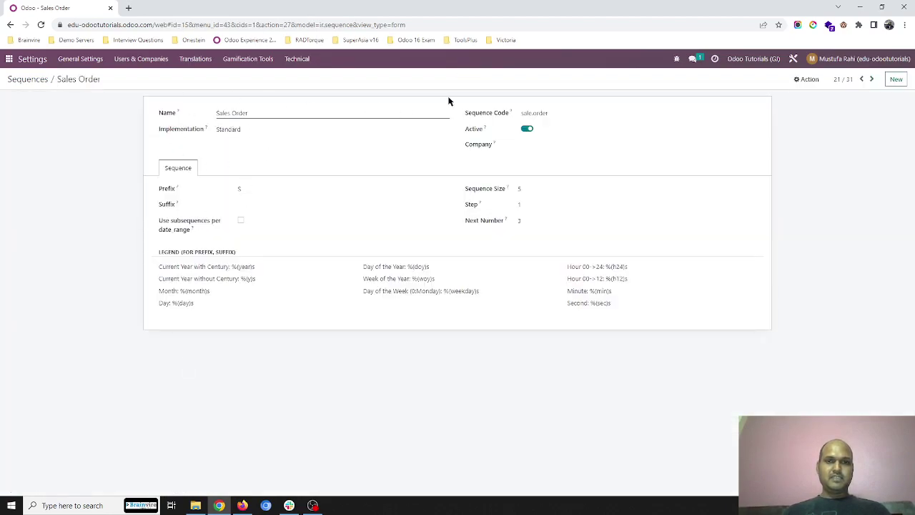
click(813, 83)
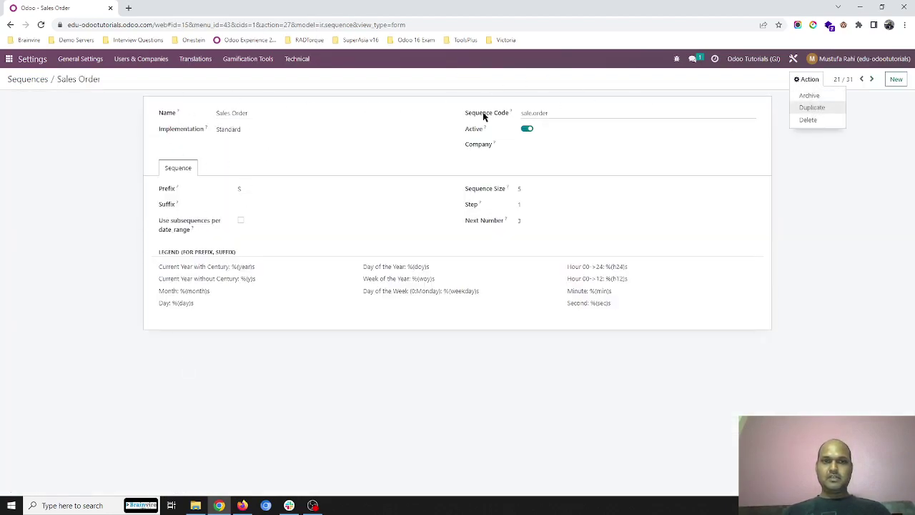
click(388, 112)
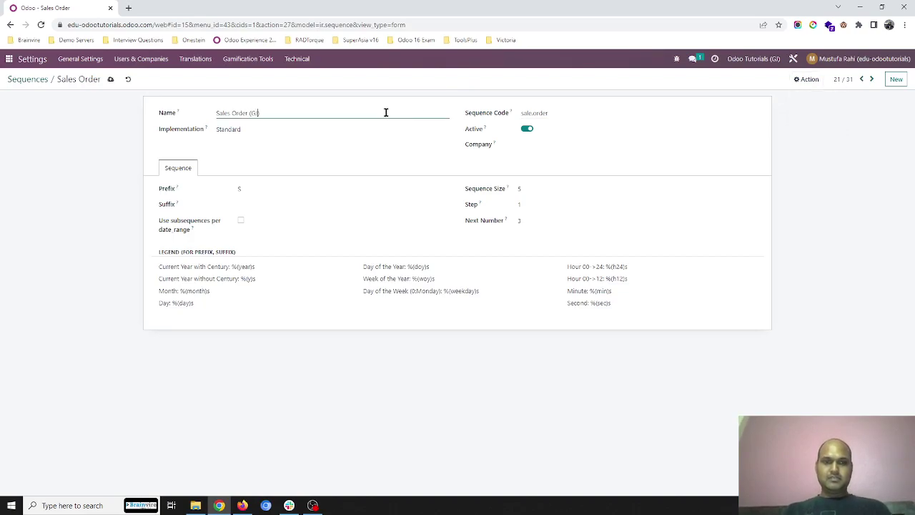
click(110, 79)
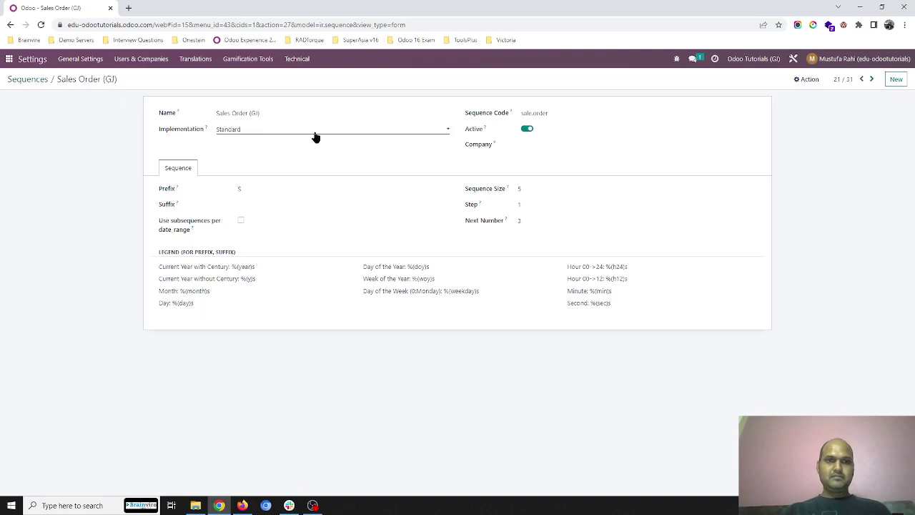
Step: Assign the Sales Order (GJ) sequence to the company Odoo Tutorials (GJ) and save it
click(550, 141)
click(631, 111)
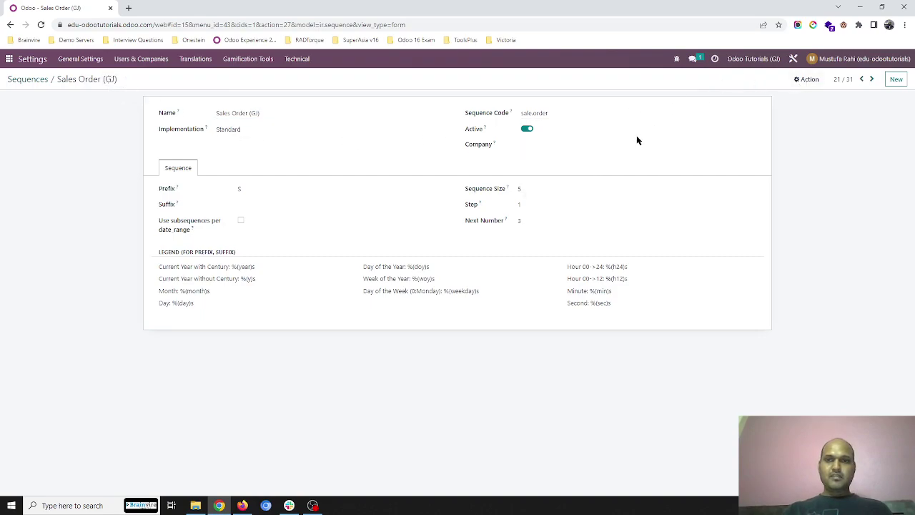
click(628, 144)
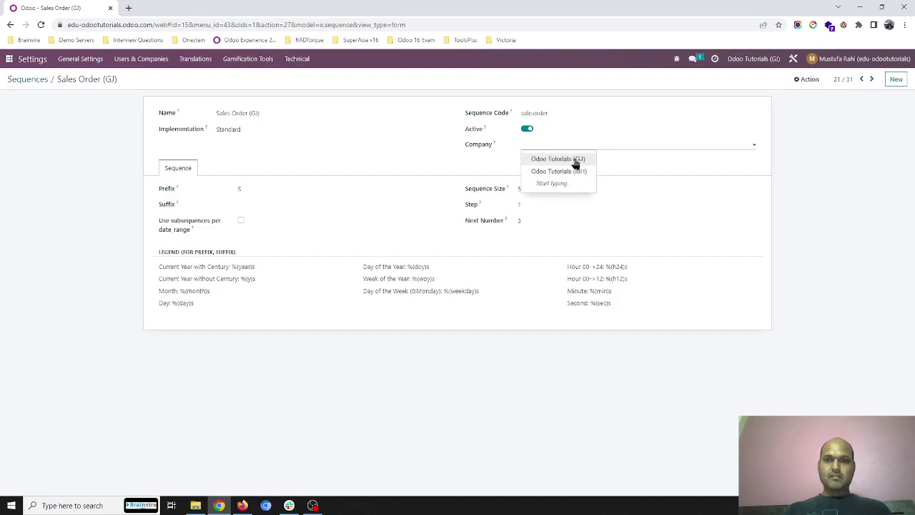
click(575, 160)
click(125, 80)
Step: Duplicate the Sales Order (GJ) sequence and rename the copy Sales Order (MH)
click(807, 78)
click(812, 106)
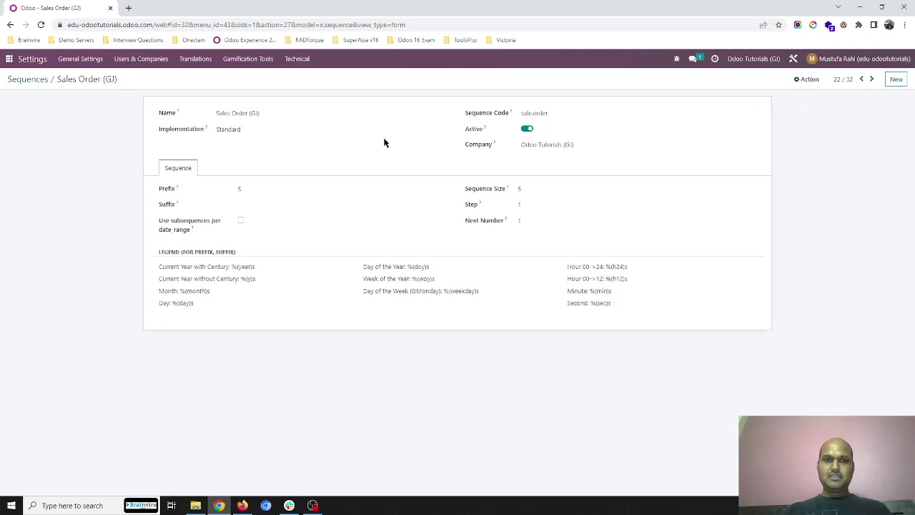
key(BackSpace)
key(BackSpace)
key(BackSpace)
text(MH))
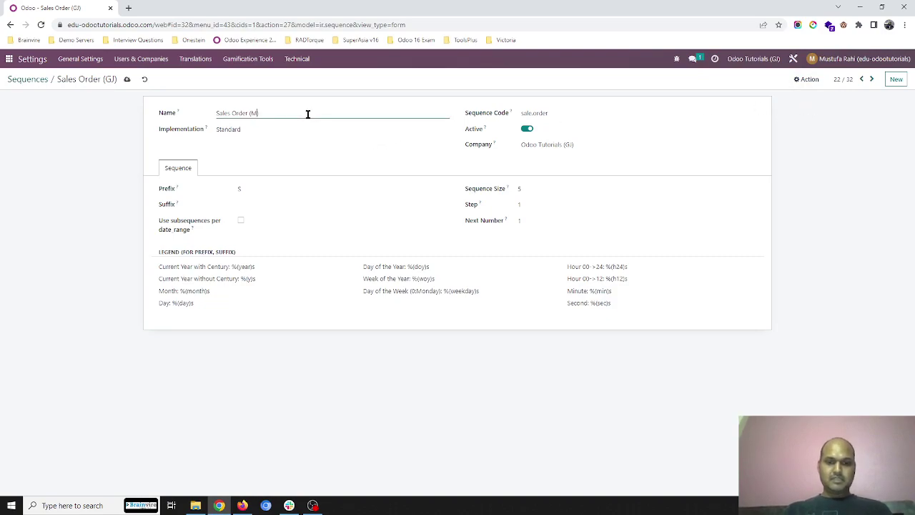
Step: Assign the Sales Order (MH) sequence to Odoo Tutorials (MH), set its prefix to SMH and save
click(575, 145)
click(582, 169)
click(127, 83)
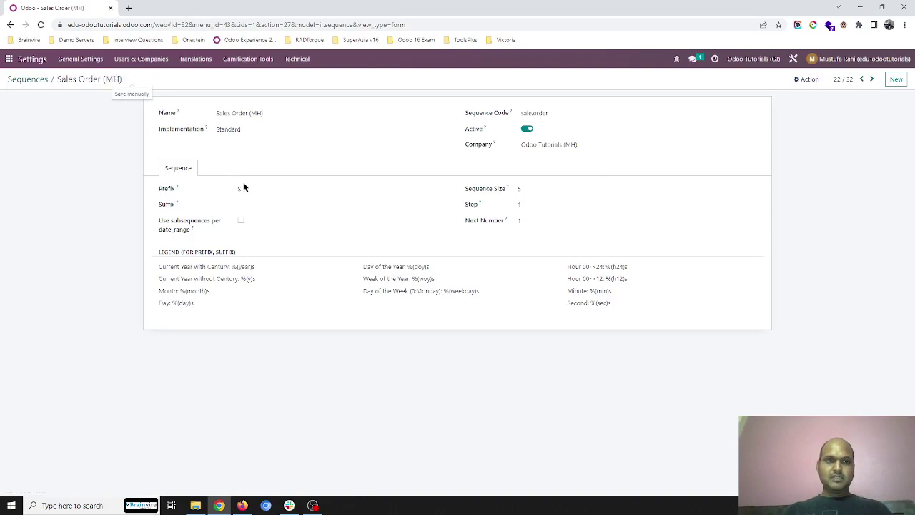
click(248, 186)
text(MH)
click(132, 80)
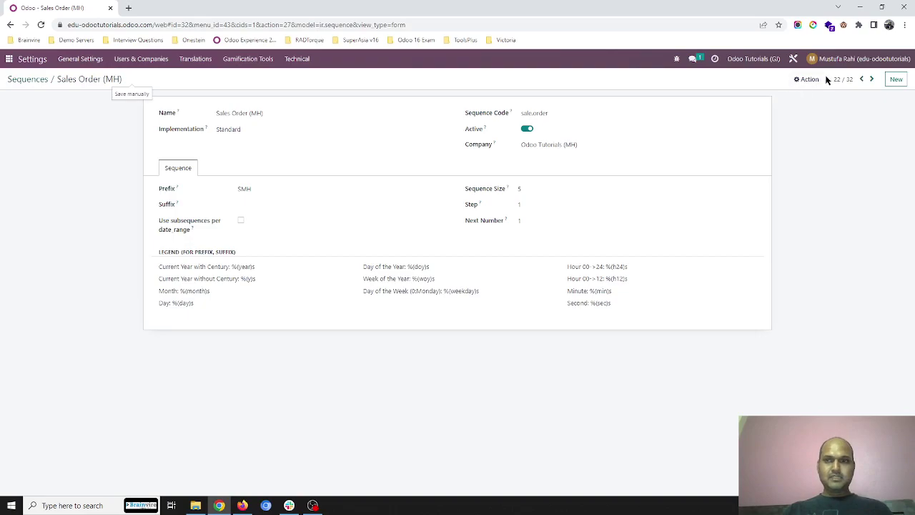
Step: Set the prefix of the Sales Order (GJ) sequence to SGJ and save it
click(861, 78)
click(272, 187)
text(GJ)
click(128, 80)
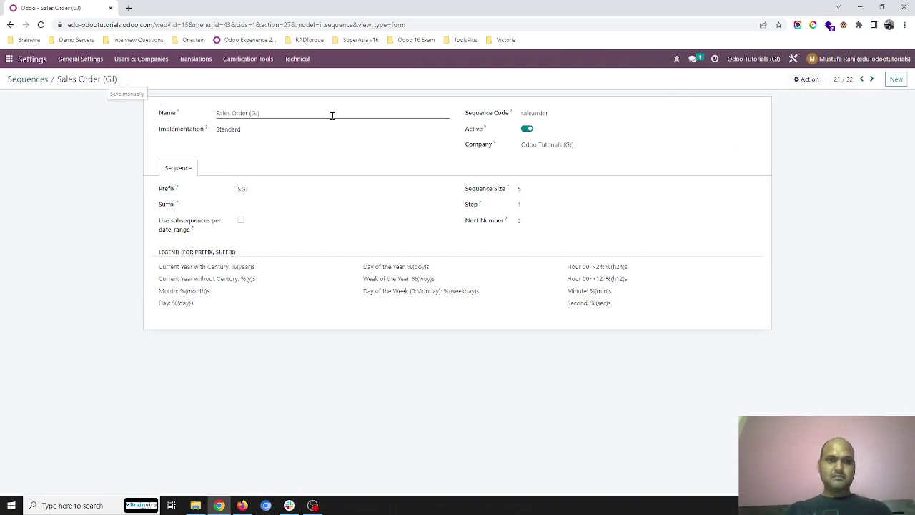
Step: Assign the Purchase Order sequence to the company Odoo Tutorials (GJ), set its prefix to PGJ and save
click(44, 79)
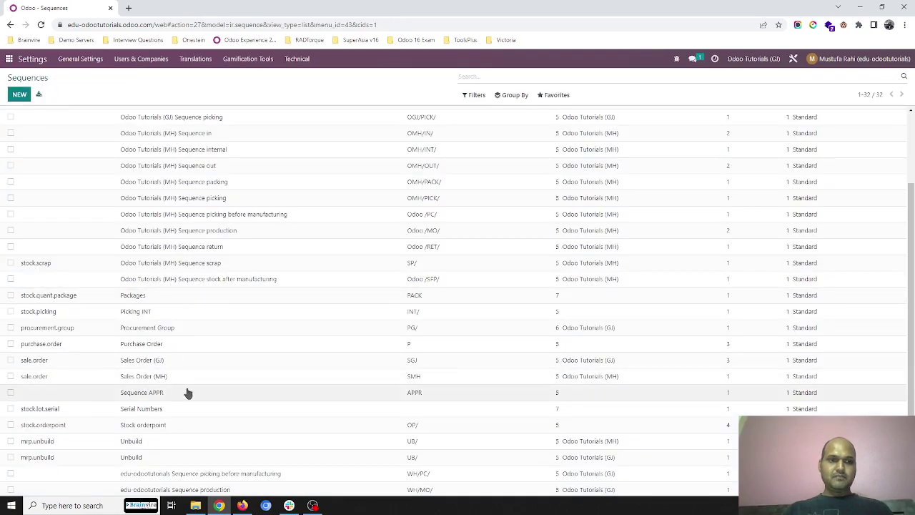
click(183, 344)
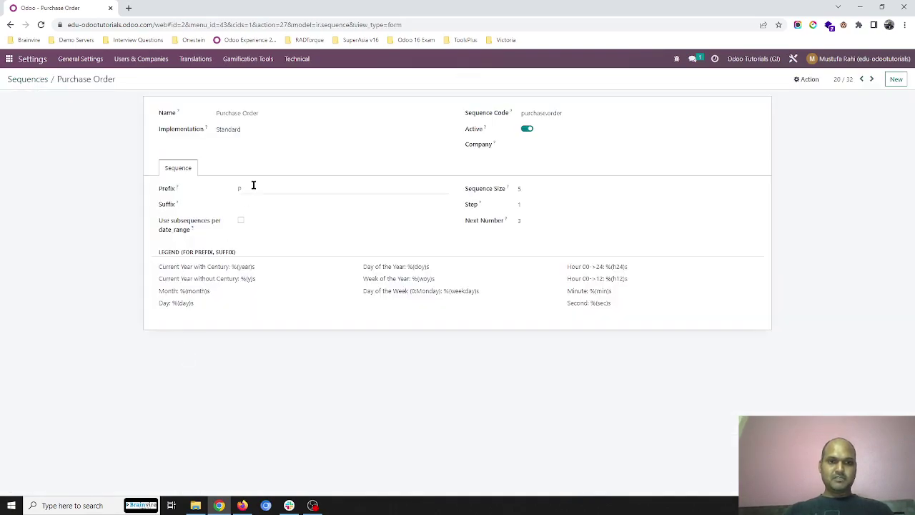
click(561, 145)
click(563, 158)
click(339, 191)
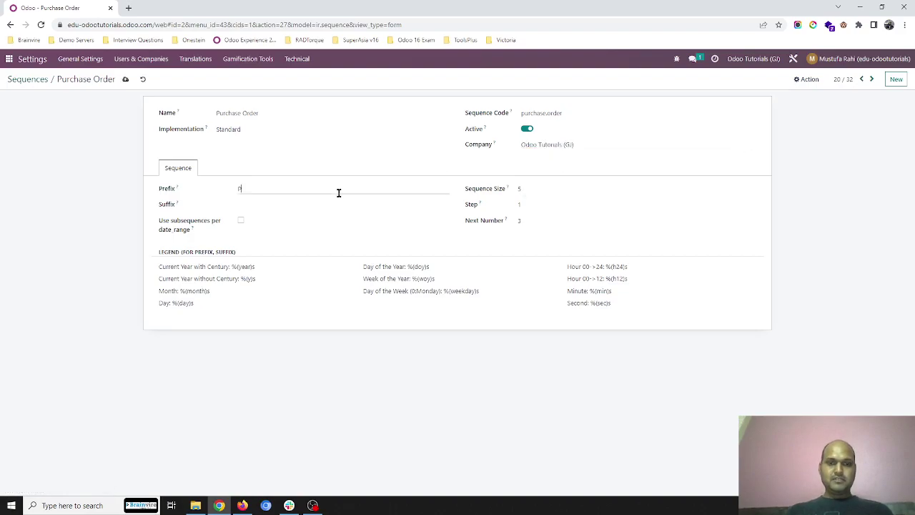
text(G/)
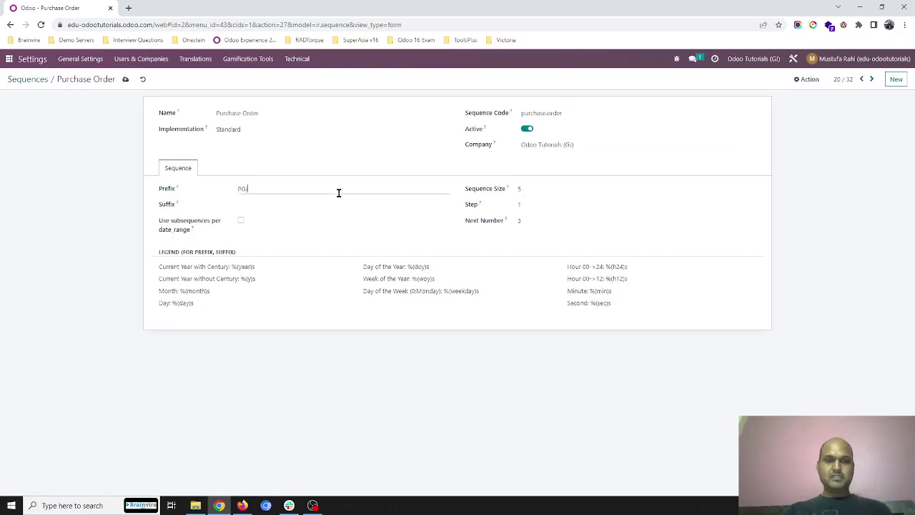
click(124, 80)
Step: Duplicate the Purchase Order sequence and assign the copy to the company Odoo Tutorials (MH)
click(806, 79)
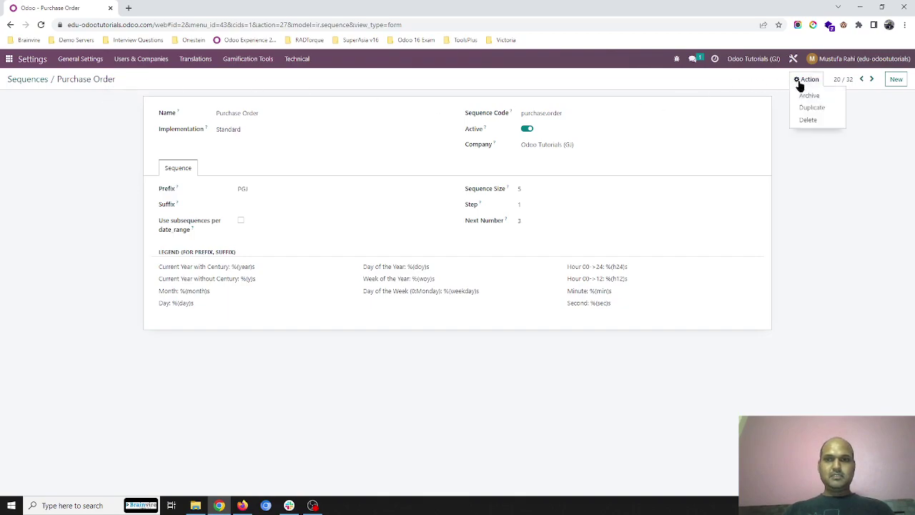
click(810, 106)
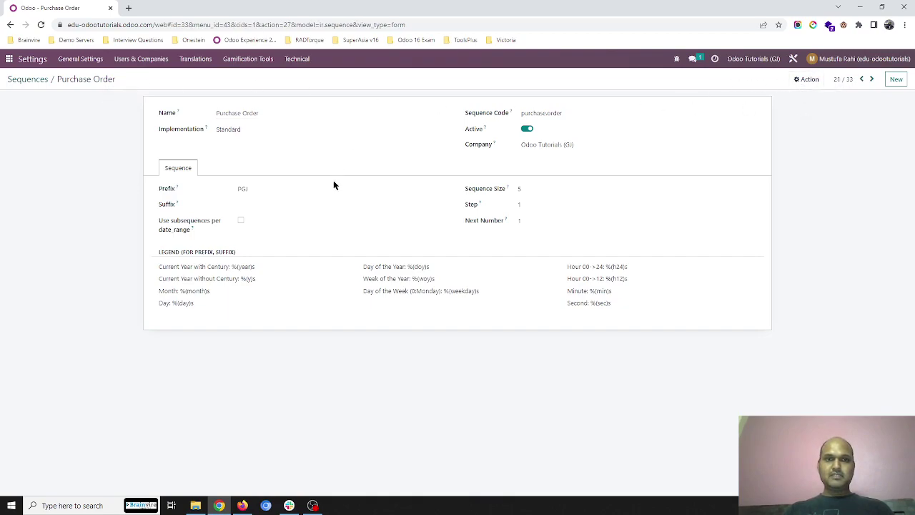
click(572, 144)
click(571, 171)
Step: Set the copied purchase sequence's prefix to PMH, rename it Purchase Order (MH) and save it
click(381, 190)
key(BackSpace)
key(BackSpace)
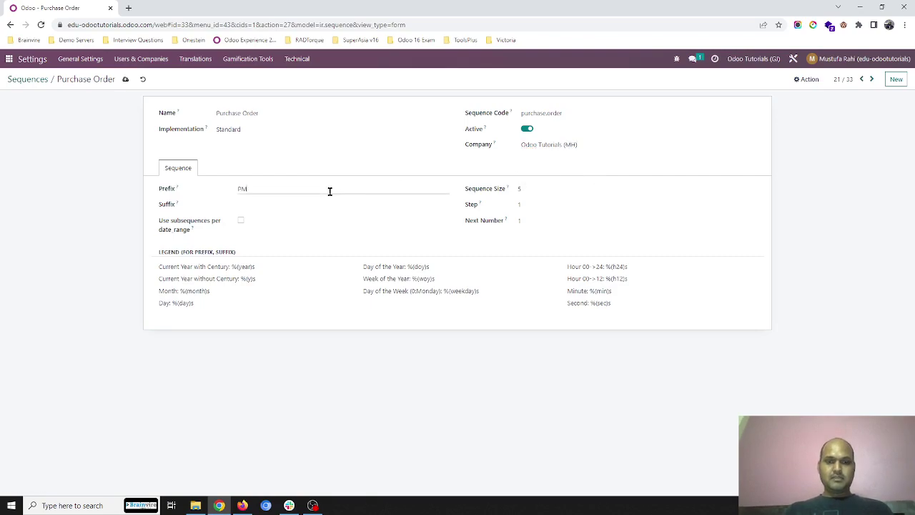
click(329, 112)
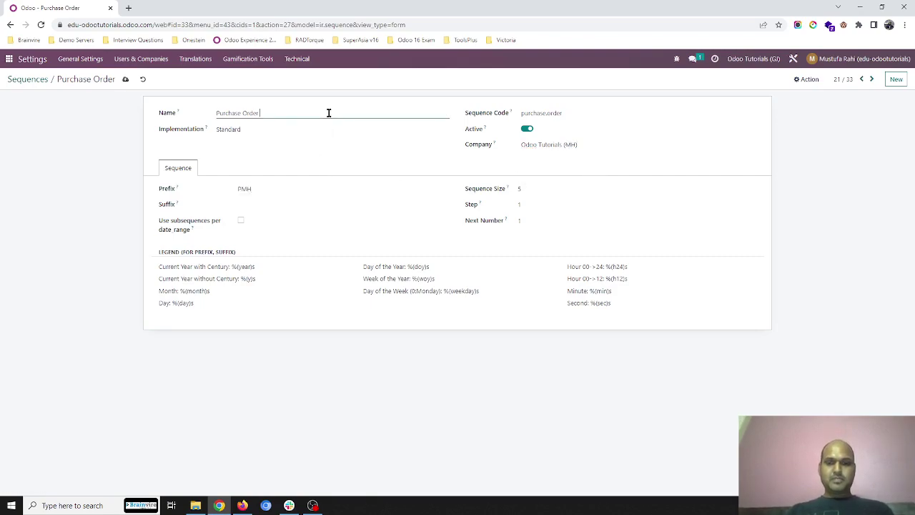
text((MH))
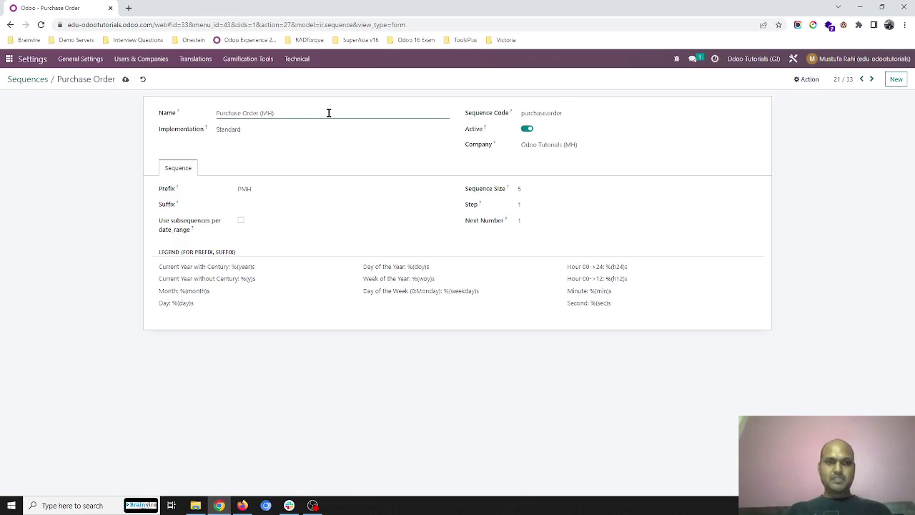
click(125, 80)
Step: Reopen the original Purchase Order sequence with prefix PGJ, rename it Purchase Order (GJ) and save it
click(26, 79)
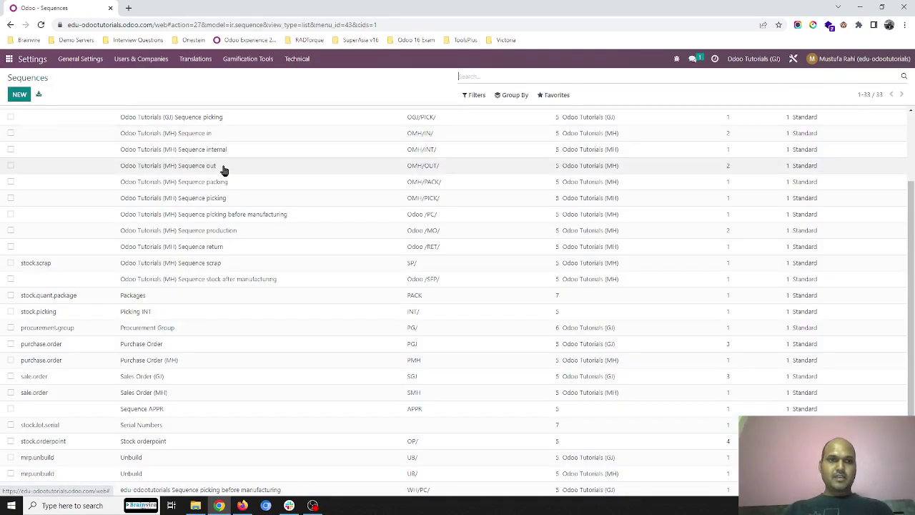
click(162, 345)
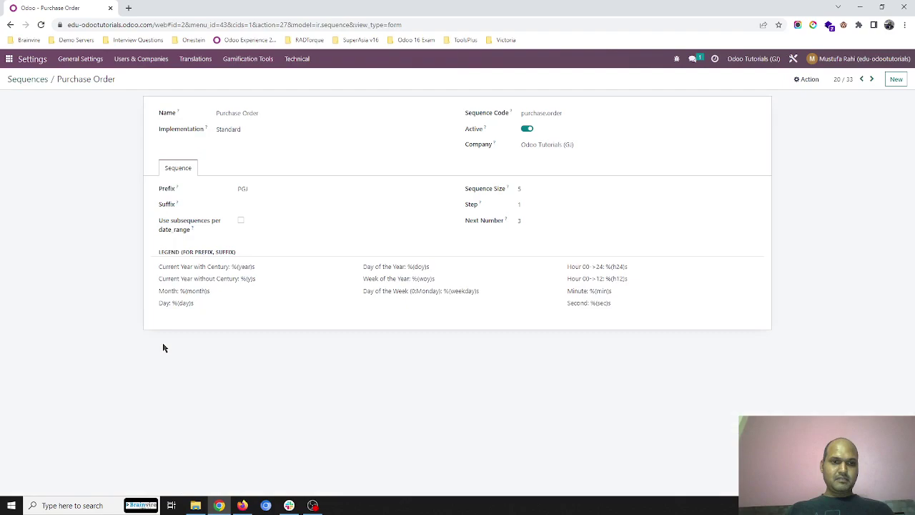
click(292, 117)
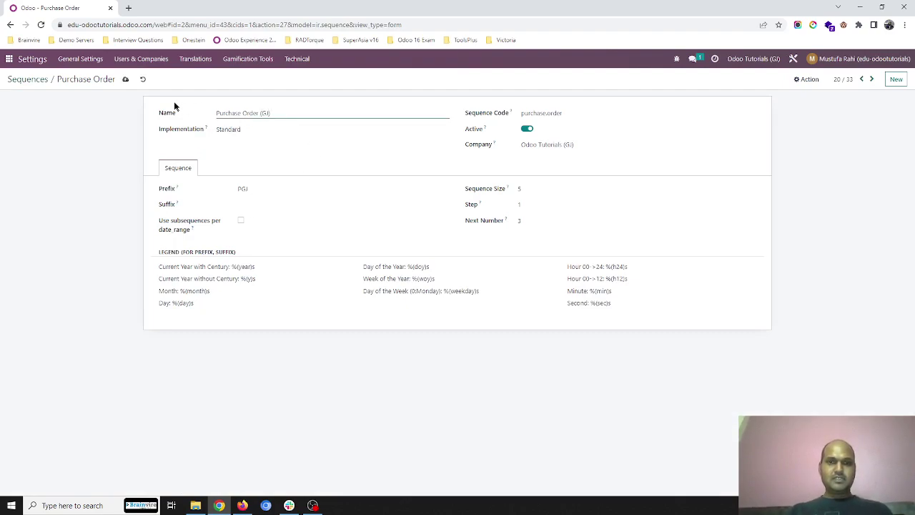
click(123, 79)
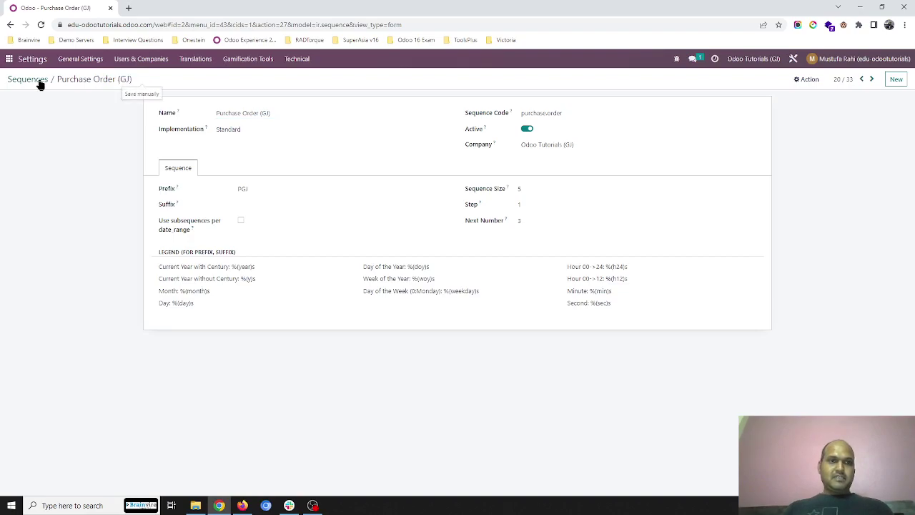
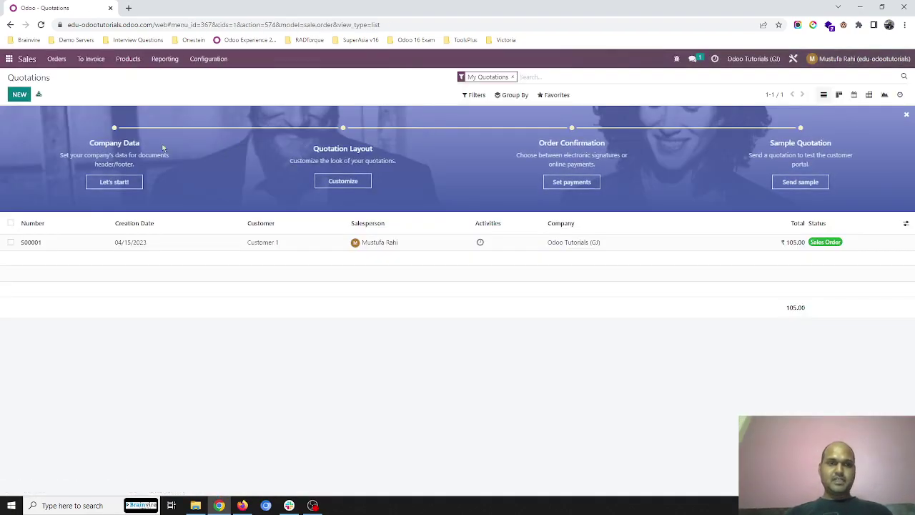
Step: Create a sales quotation for Customer 1 with the product Pro1, save it and confirm it as a sales order
click(19, 94)
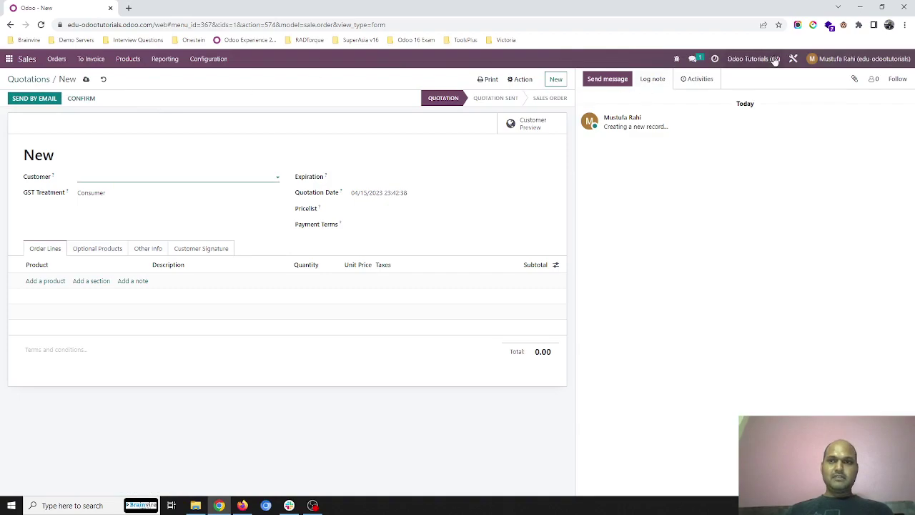
click(155, 172)
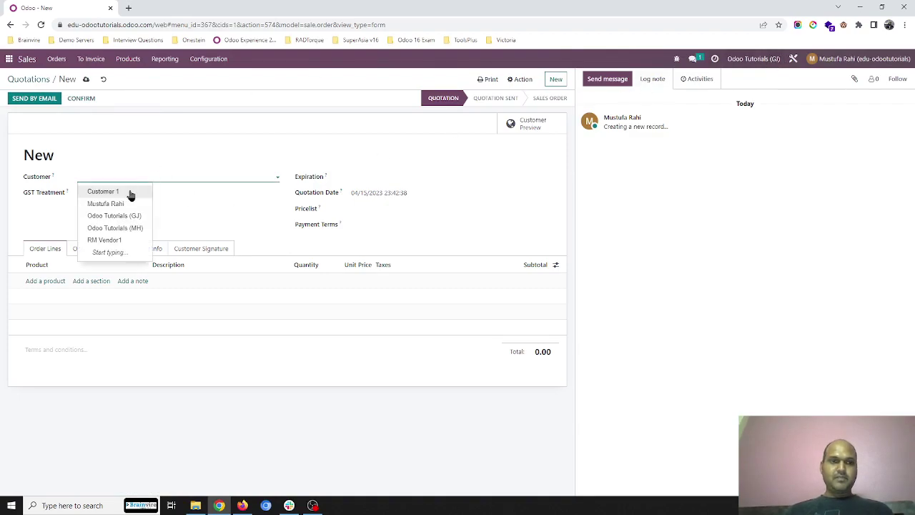
click(129, 193)
click(56, 281)
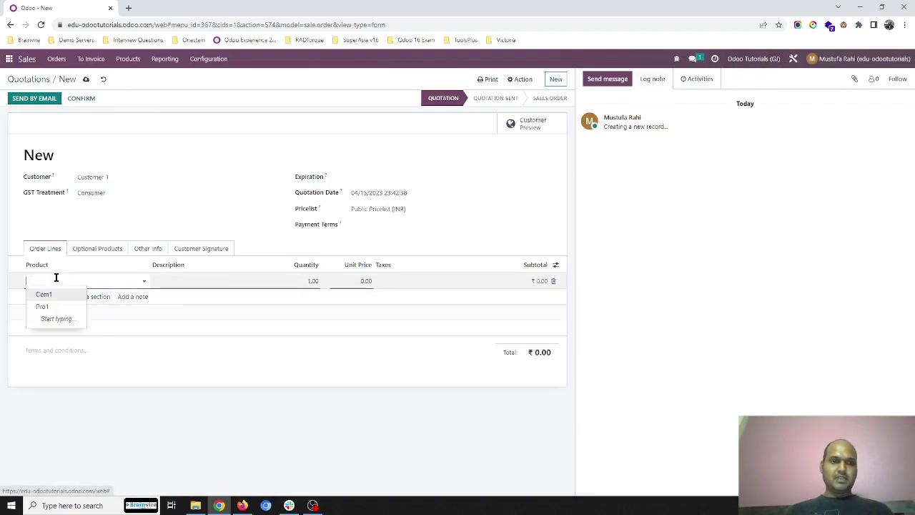
click(56, 306)
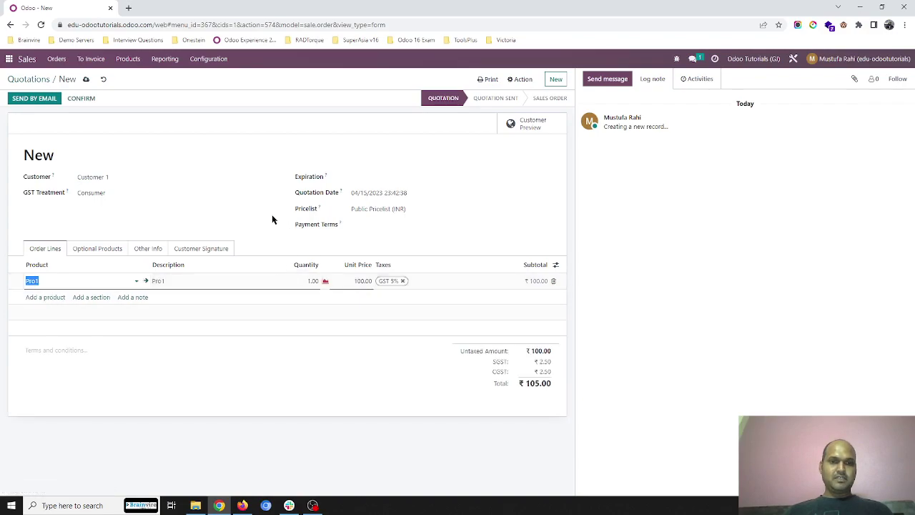
click(87, 80)
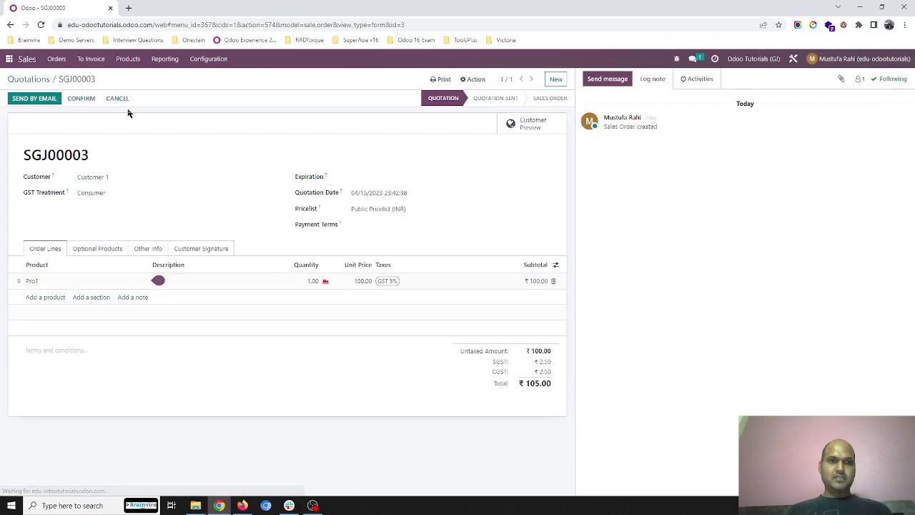
click(78, 98)
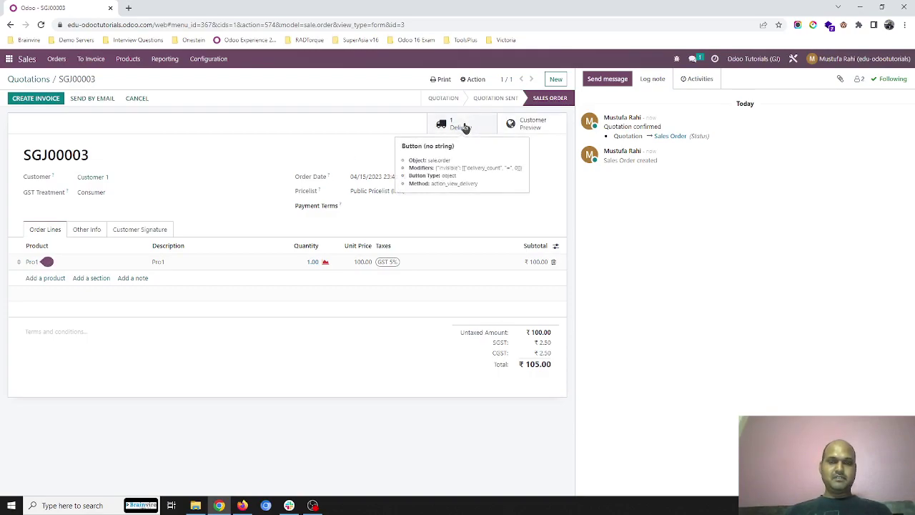
Step: In a duplicate browser tab, open the new request for quotation to vendor Odoo Tutorials (MH) in Purchase and confirm the order
right_click(83, 14)
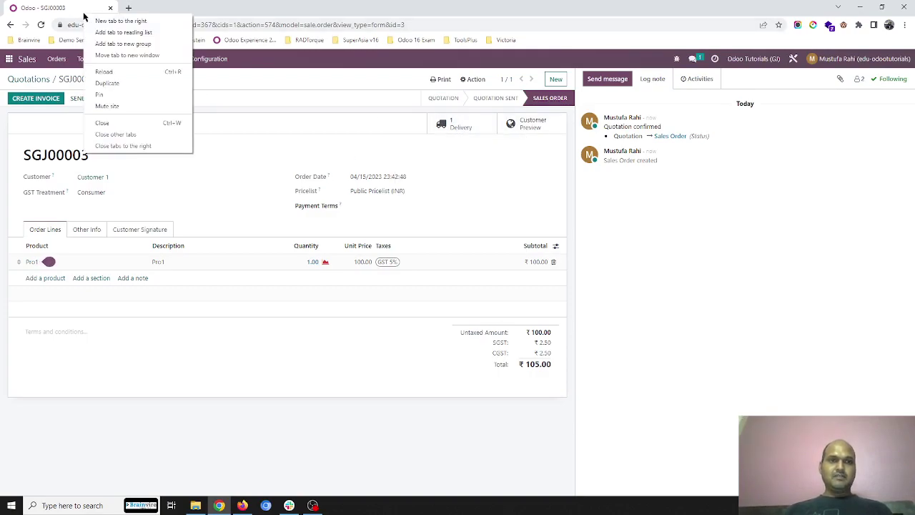
click(125, 84)
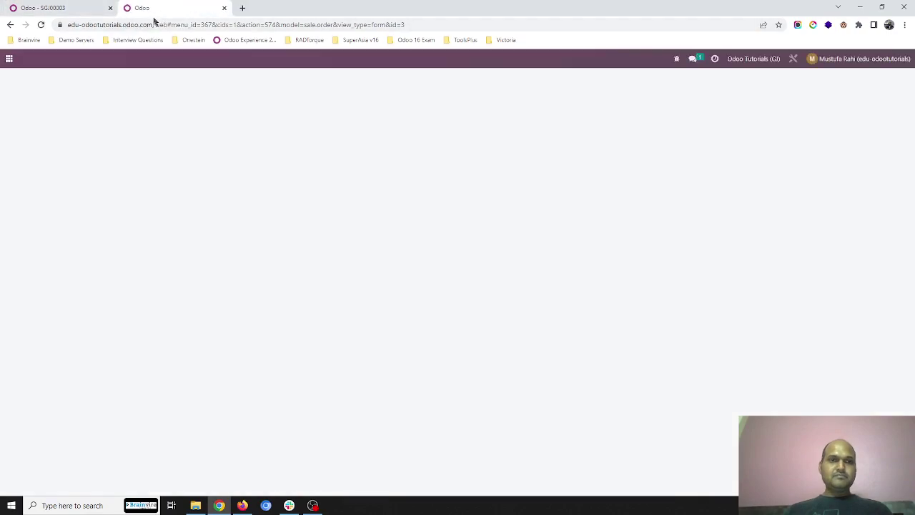
click(10, 58)
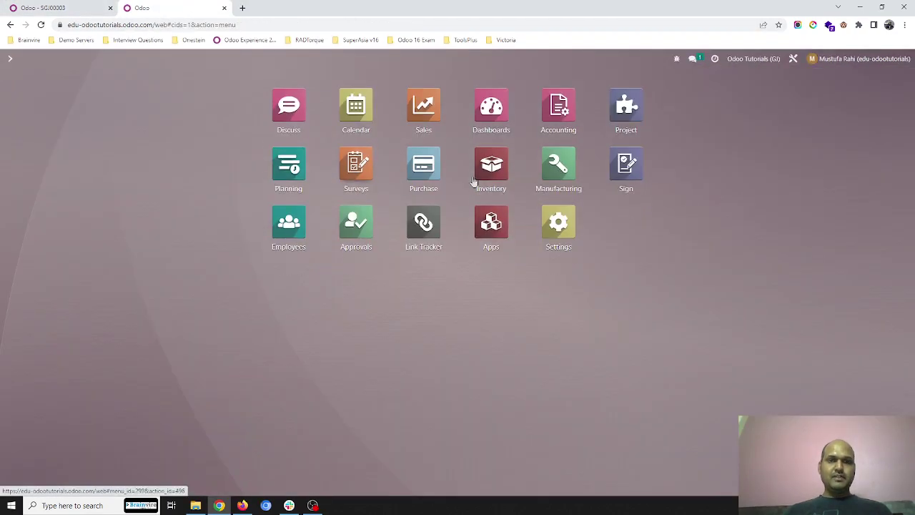
click(424, 166)
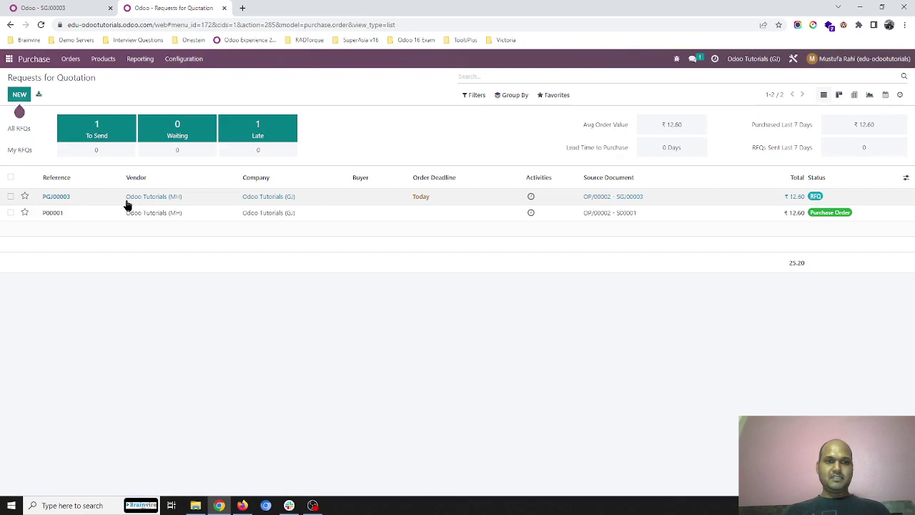
click(188, 200)
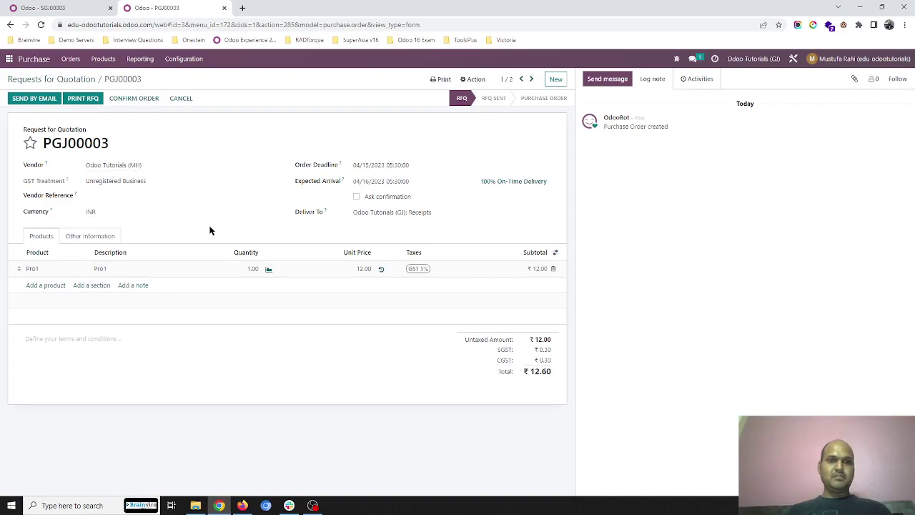
click(135, 99)
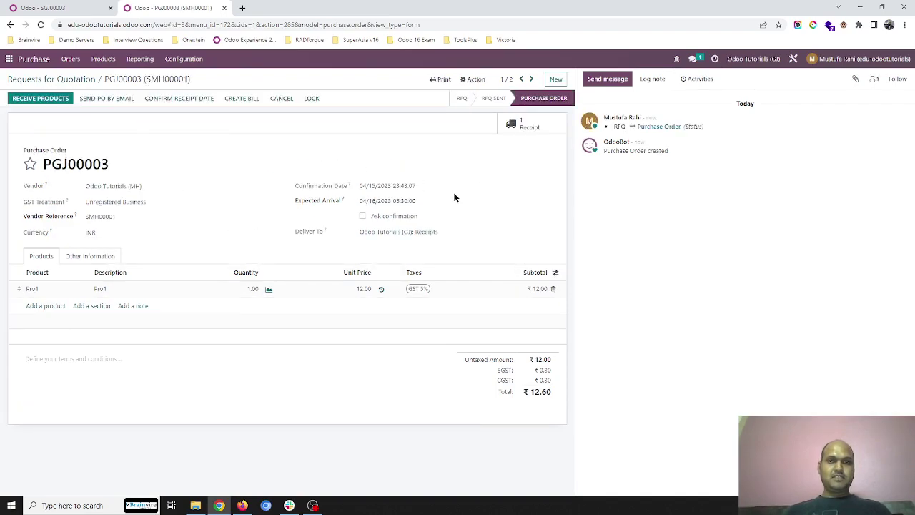
Step: Check the incoming receipt linked to the confirmed purchase order and return to the Requests for Quotation list
click(523, 127)
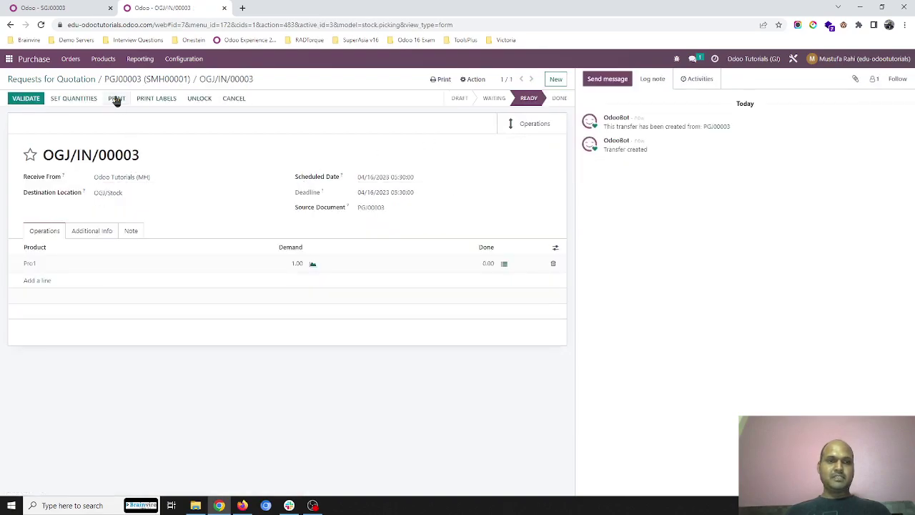
click(123, 80)
click(77, 78)
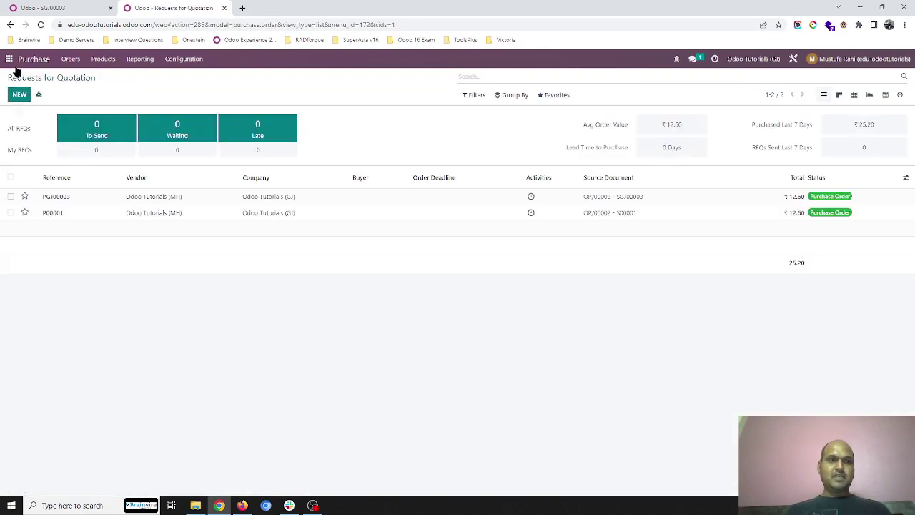
Step: Switch the active company to Odoo Tutorials (MH) and open its sales quotations list
click(8, 59)
click(758, 60)
click(761, 94)
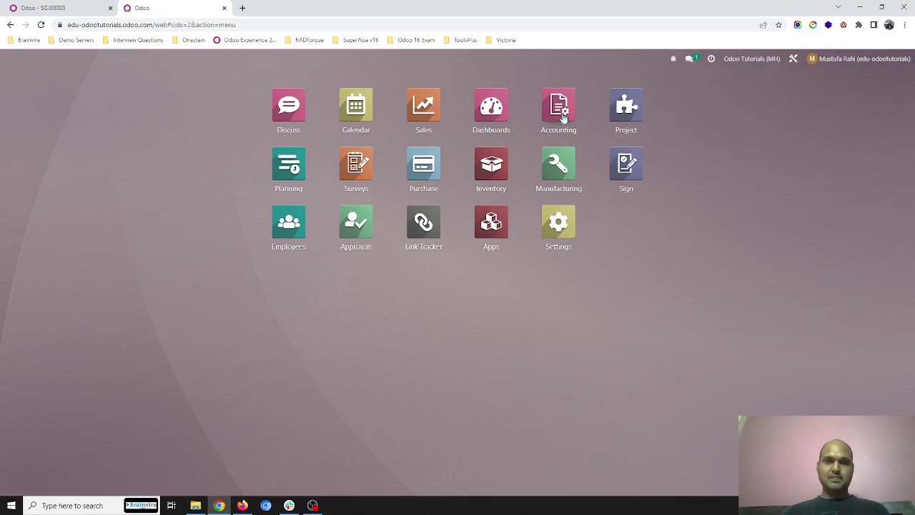
click(425, 114)
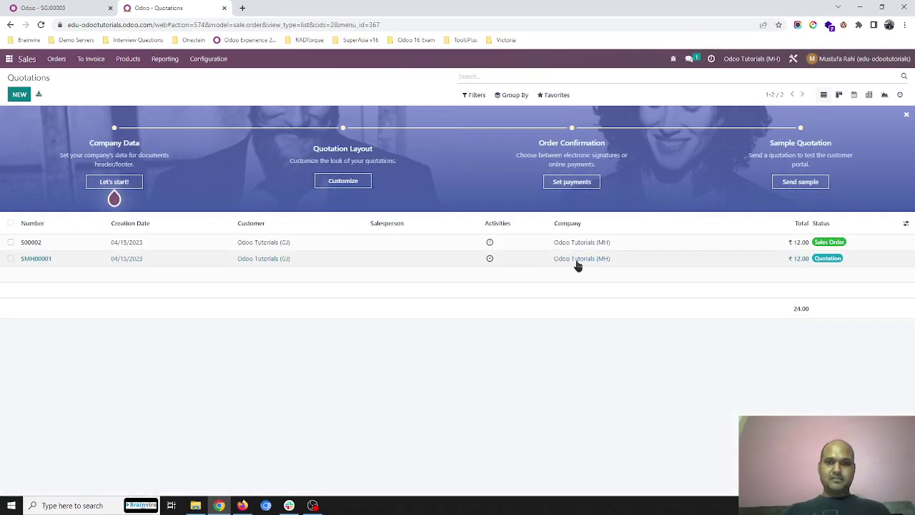
Step: Add the Sales Team column to the quotations list
click(905, 223)
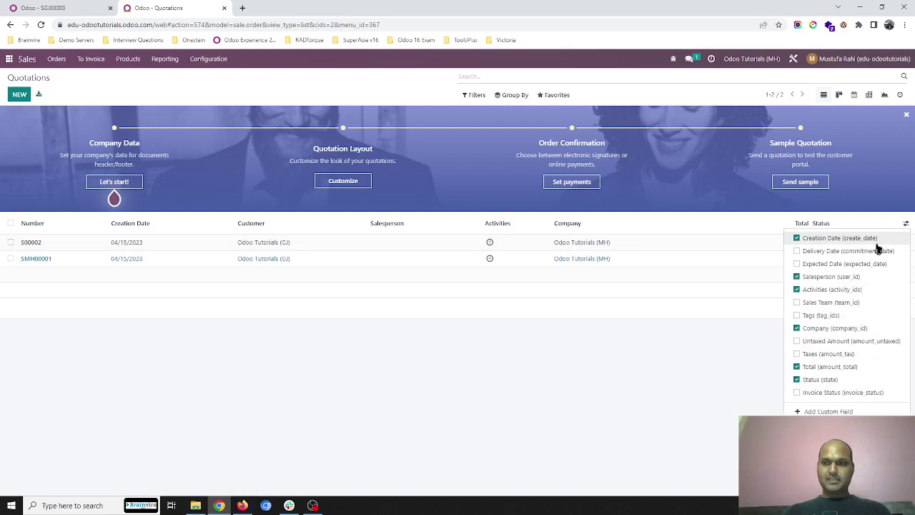
click(851, 308)
click(851, 307)
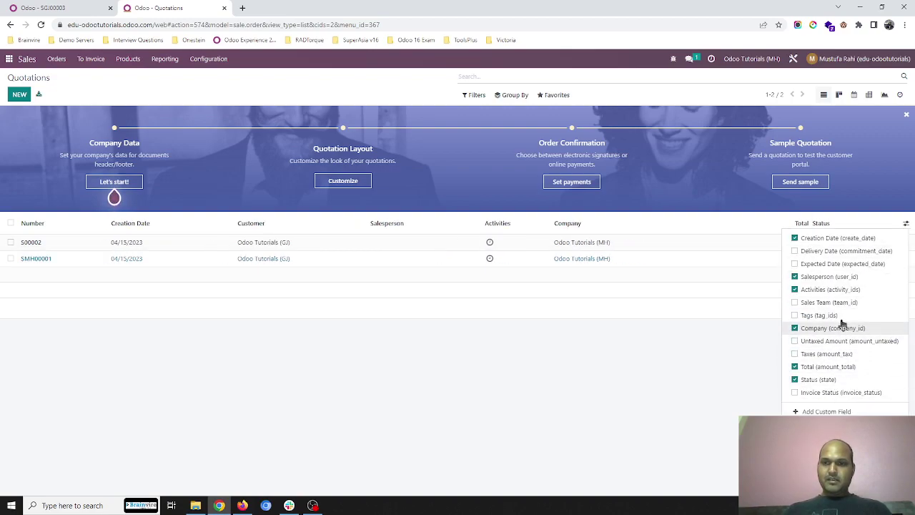
click(842, 309)
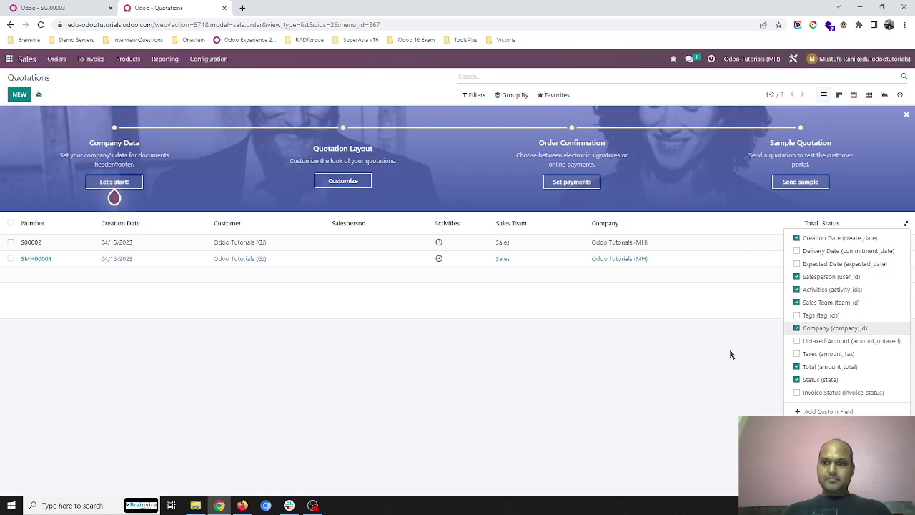
click(714, 329)
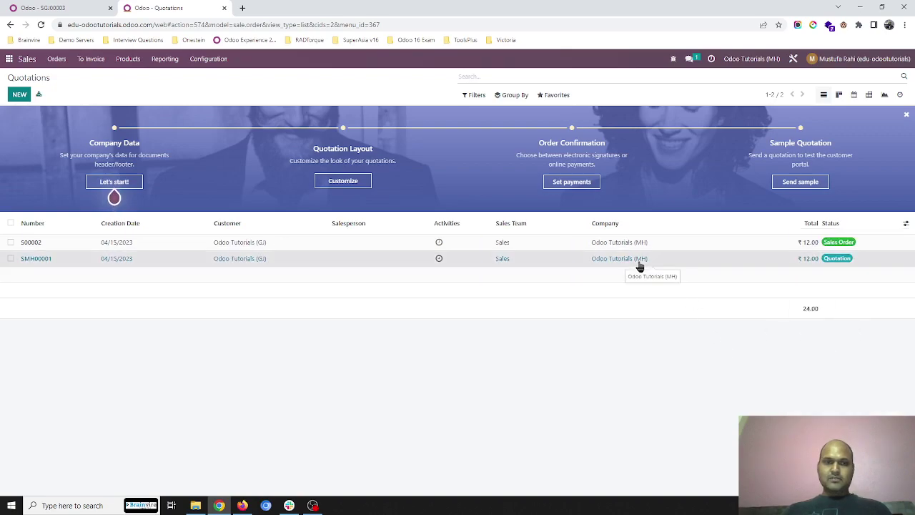
Step: Open the quotation for Odoo Tutorials (GJ) that is still unconfirmed and check the customer reference in its other information
click(639, 262)
click(101, 254)
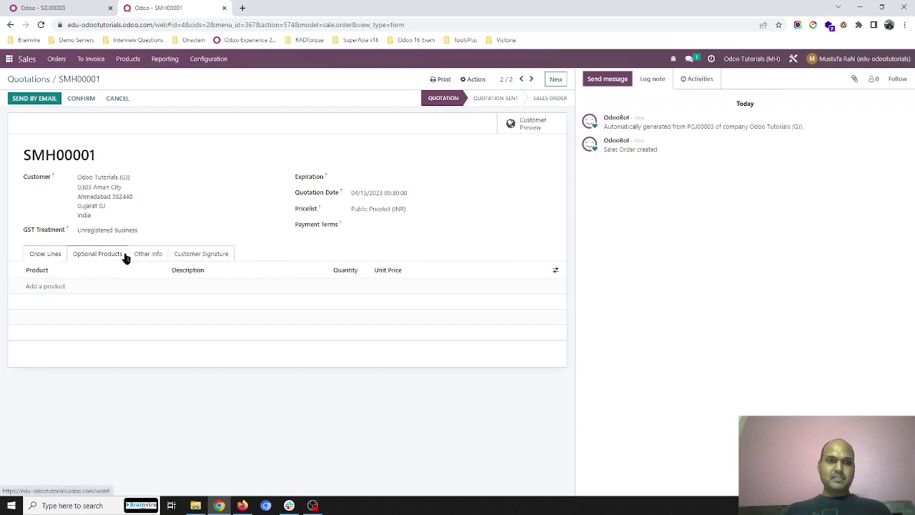
click(143, 254)
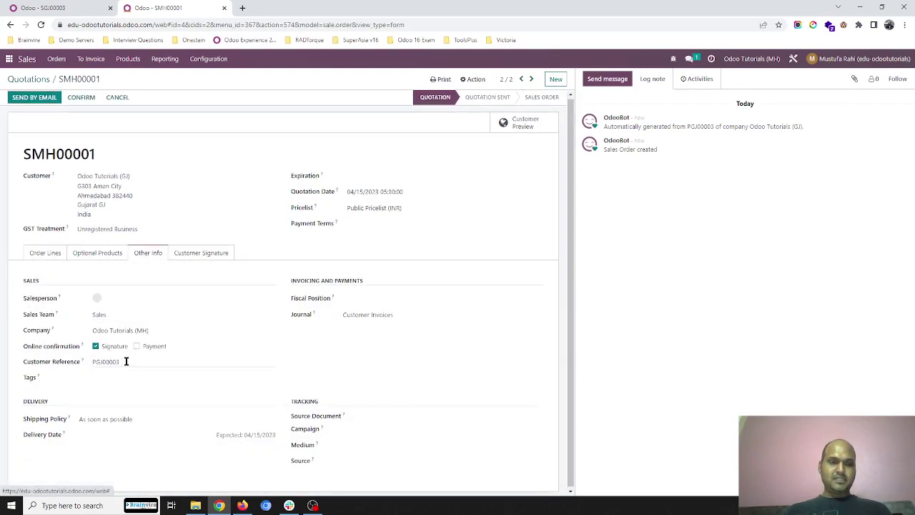
double_click(119, 363)
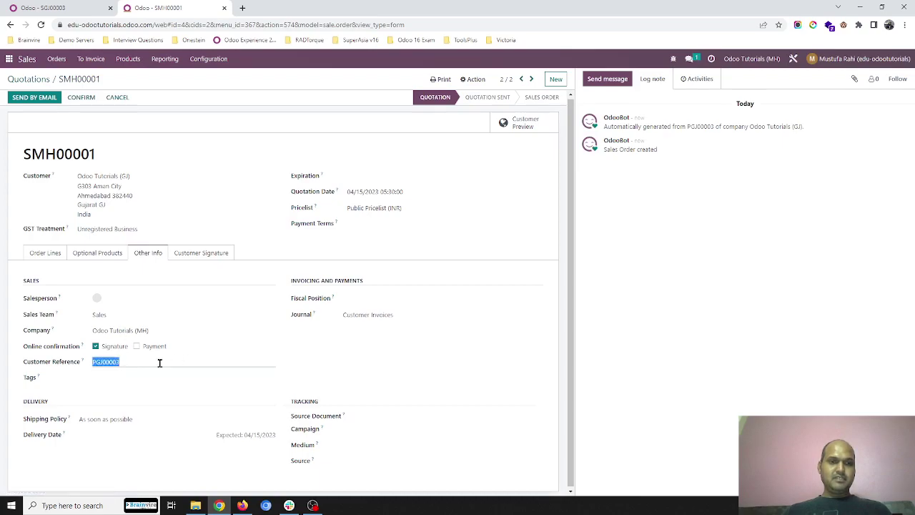
Step: Switch the company to Odoo Tutorials (GJ) and check the source documents of its purchase orders
click(755, 63)
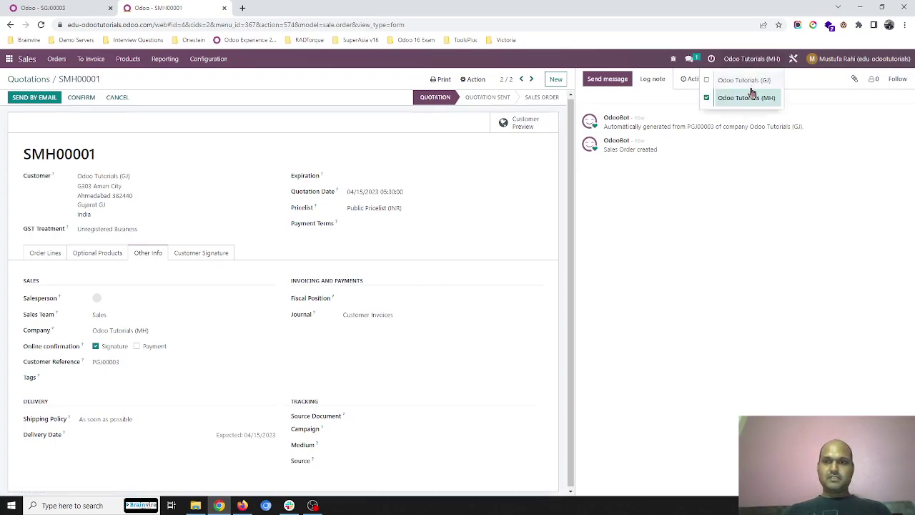
click(9, 59)
click(758, 61)
click(750, 81)
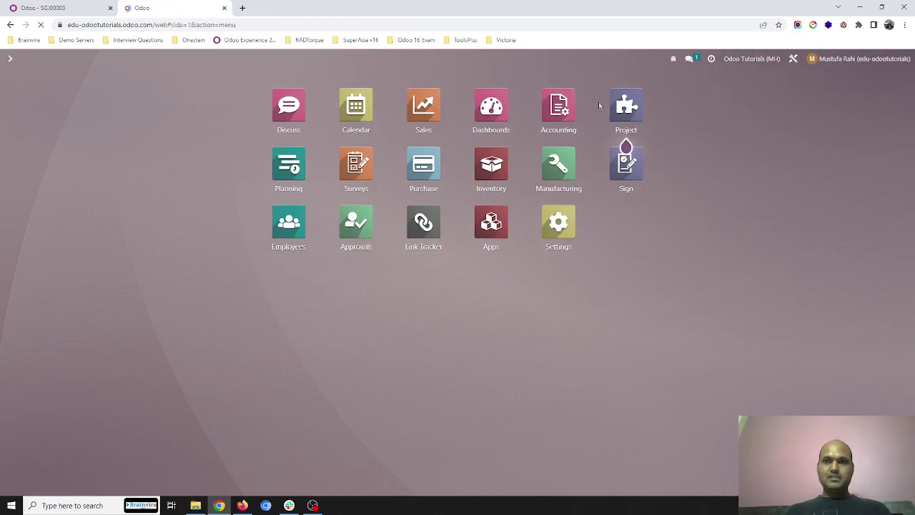
click(430, 165)
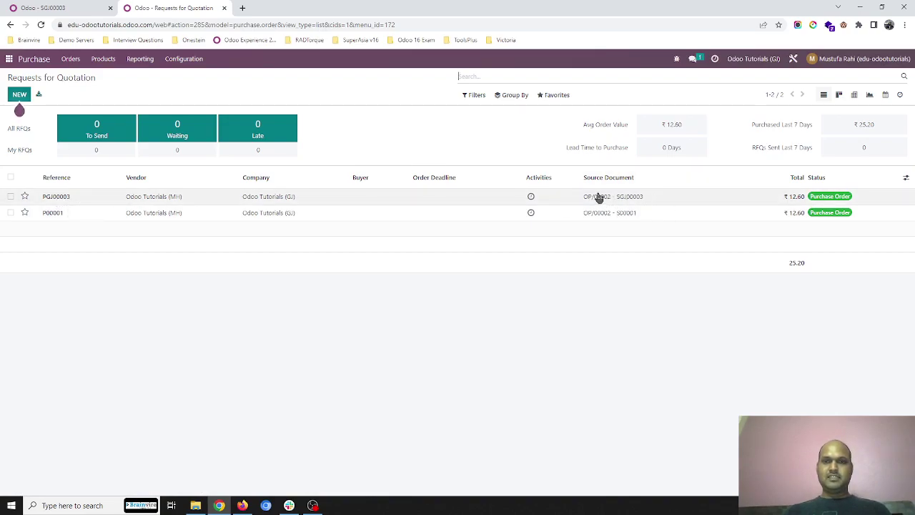
Step: Switch back to the company Odoo Tutorials (MH) and confirm its open sales quotation for Odoo Tutorials (GJ)
click(752, 61)
click(750, 97)
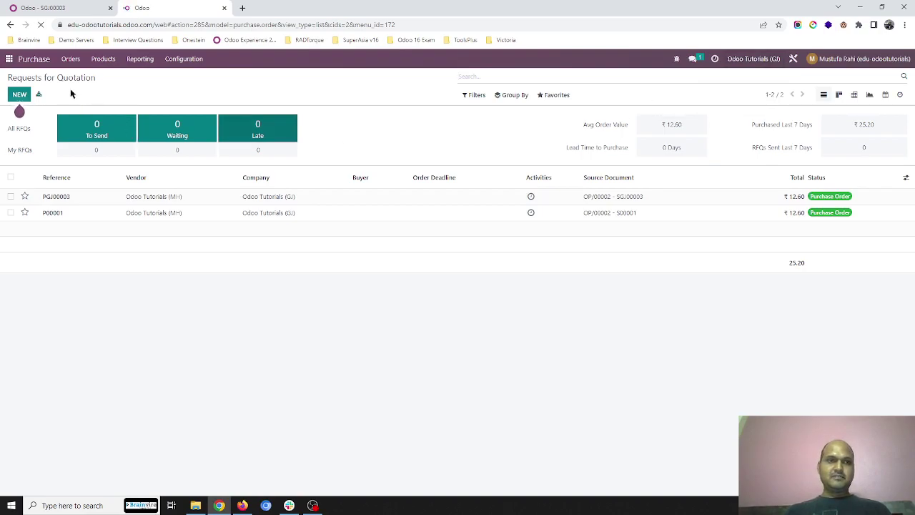
click(9, 59)
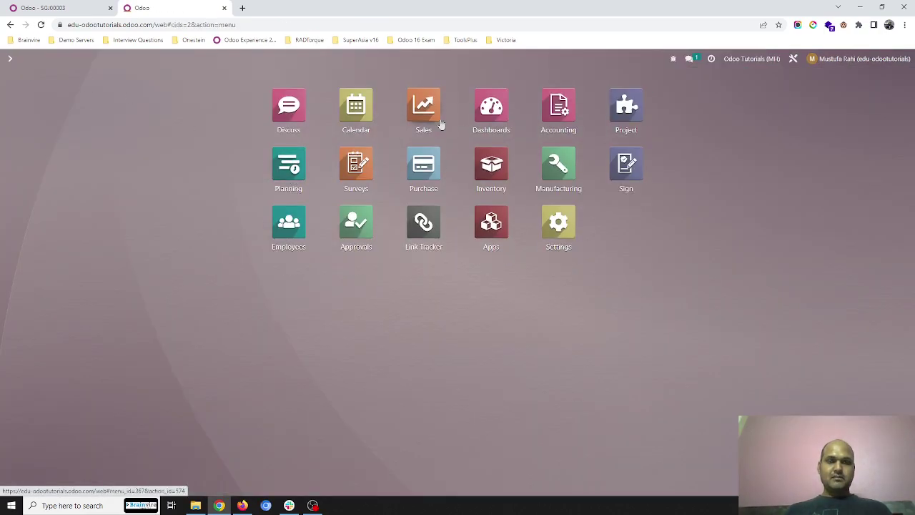
click(423, 105)
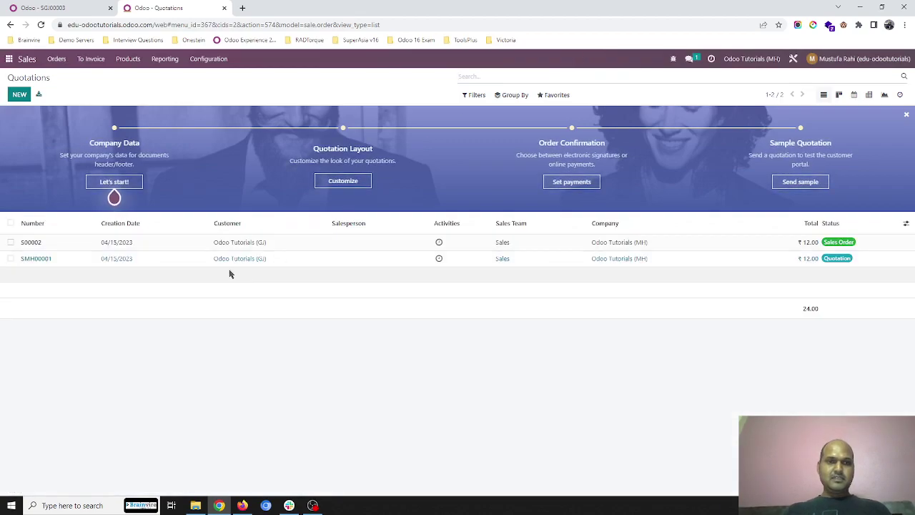
click(228, 260)
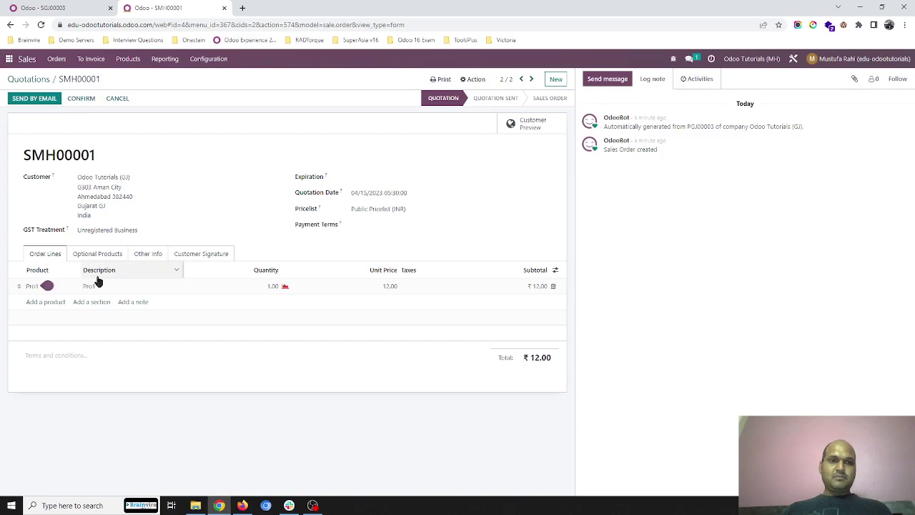
click(81, 98)
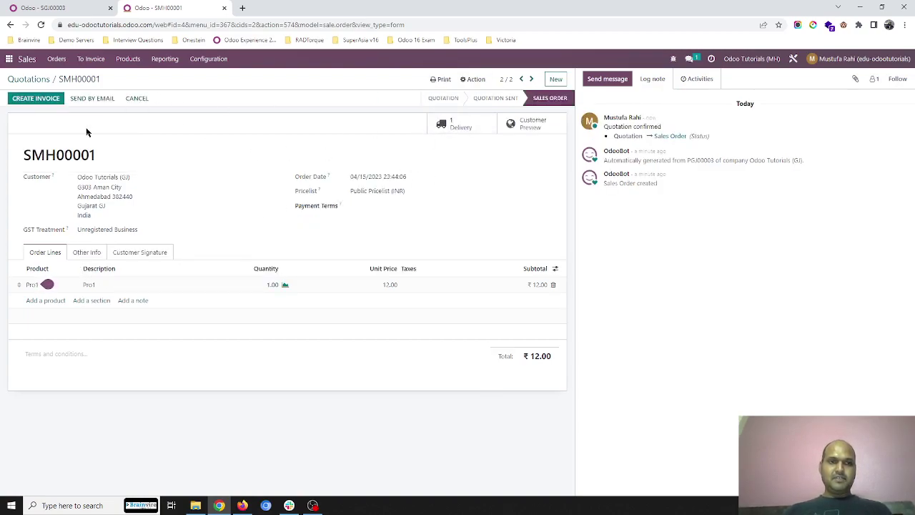
Step: Remove the To Do filter from the manufacturing orders and examine the components and miscellaneous details of the confirmed order for Pro1
click(10, 59)
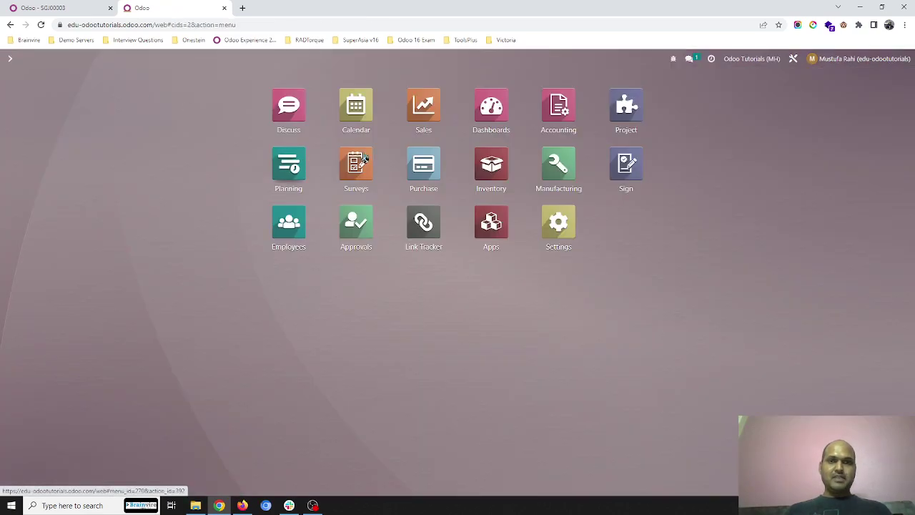
click(553, 177)
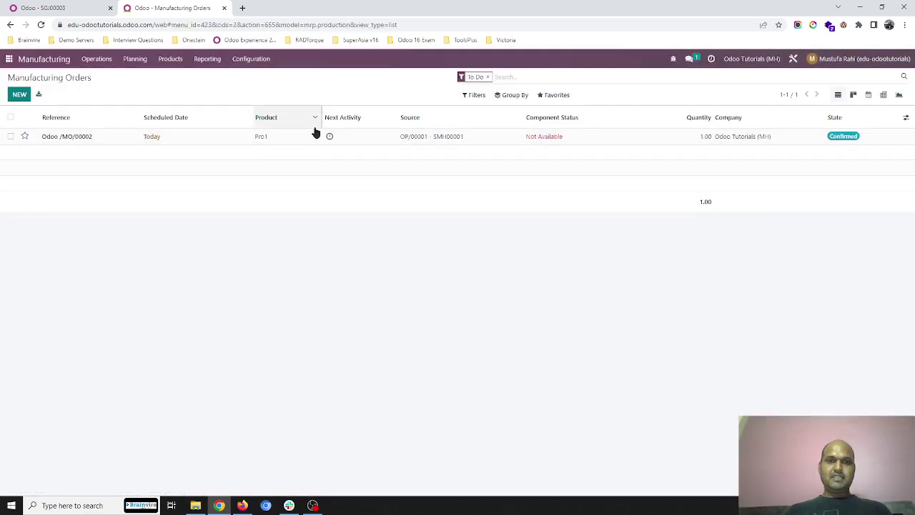
click(487, 77)
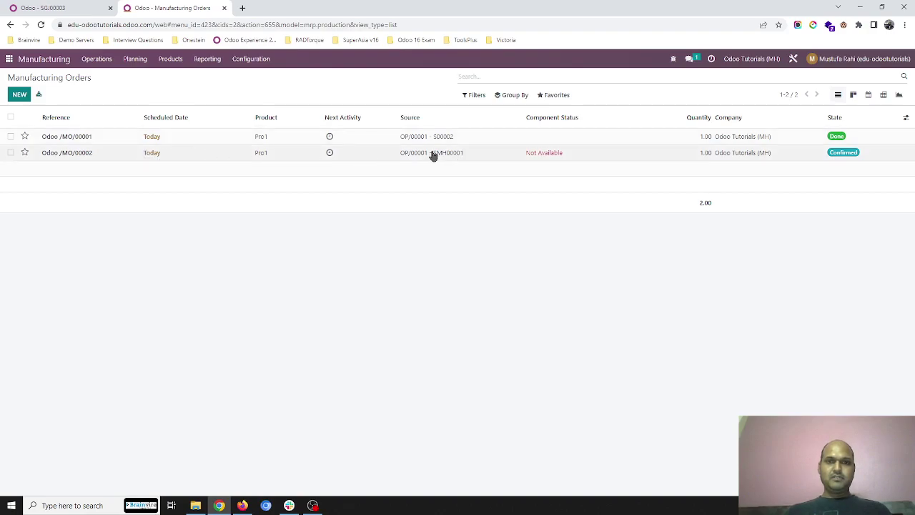
click(459, 158)
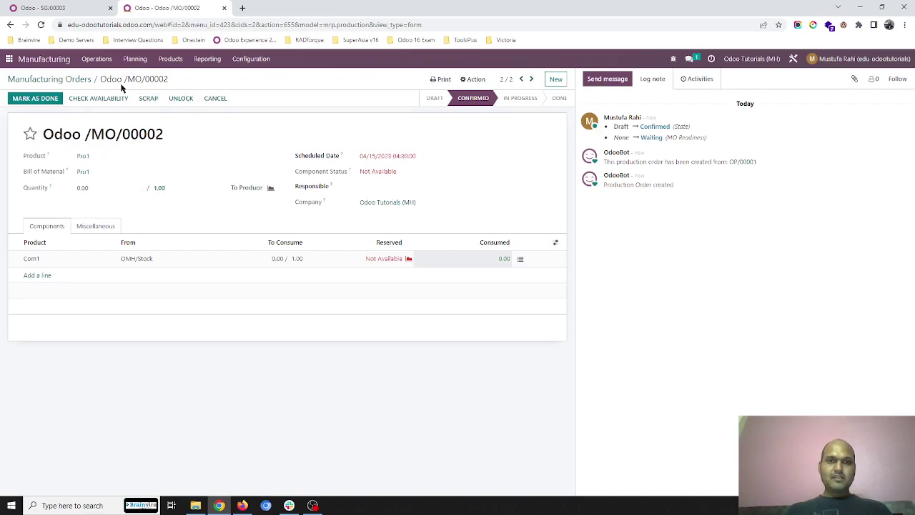
click(73, 80)
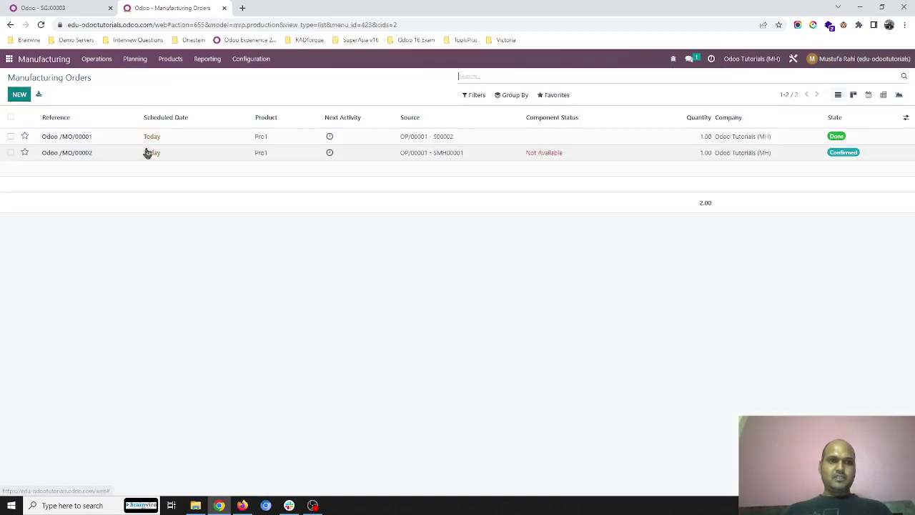
click(147, 152)
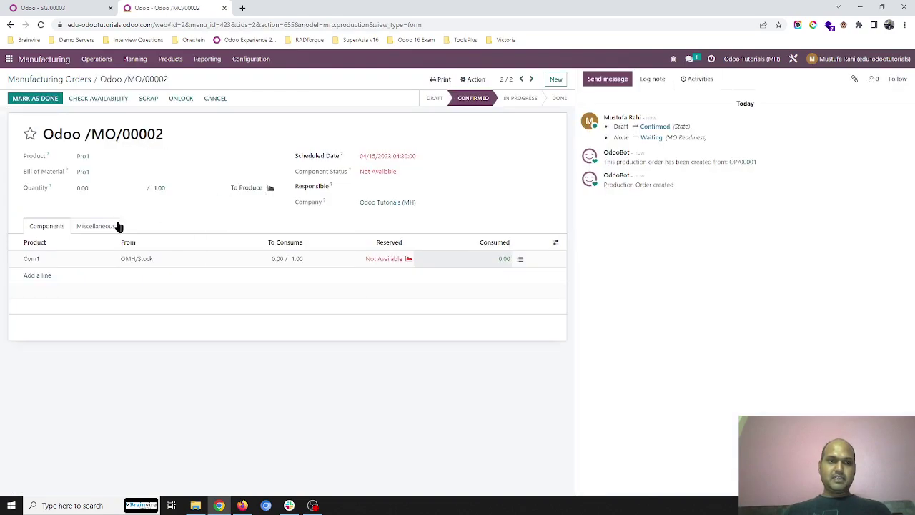
click(88, 226)
click(46, 225)
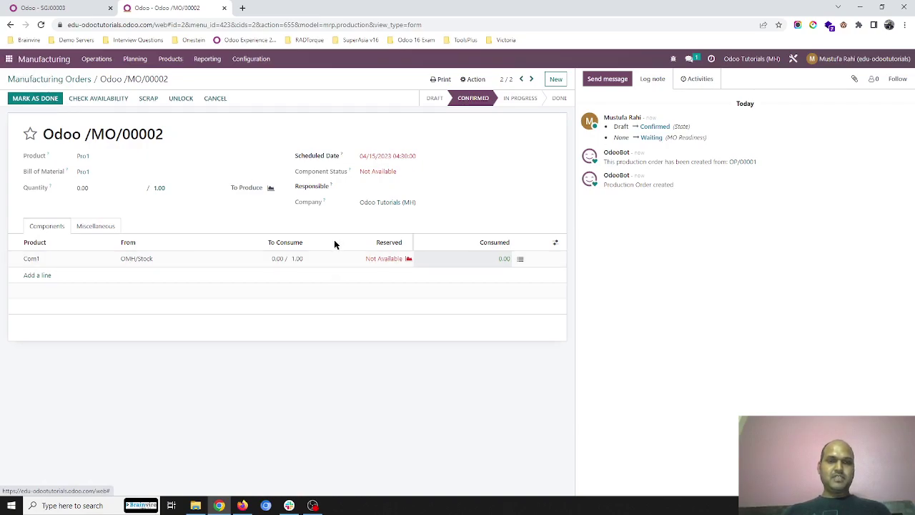
Step: Open the request for quotation PMH00001 to RM Vendor1 for component Com1 and confirm it as a purchase order
click(9, 60)
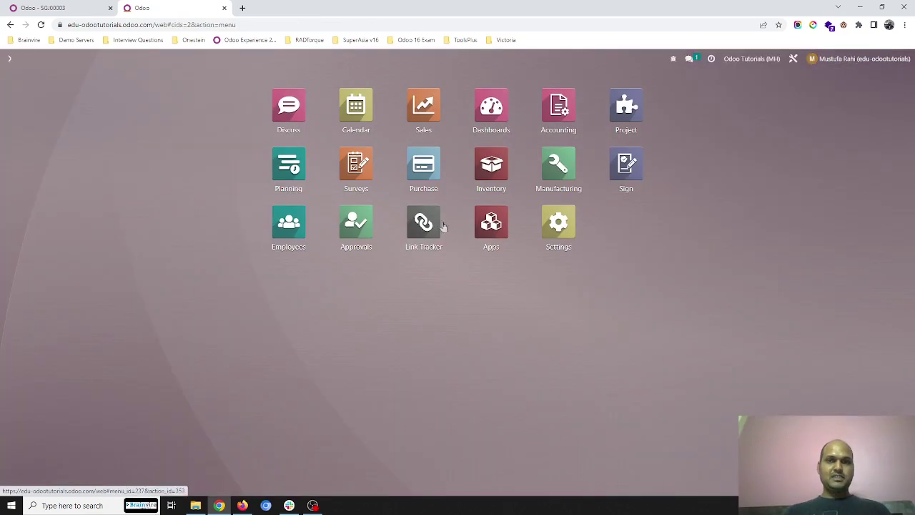
click(426, 178)
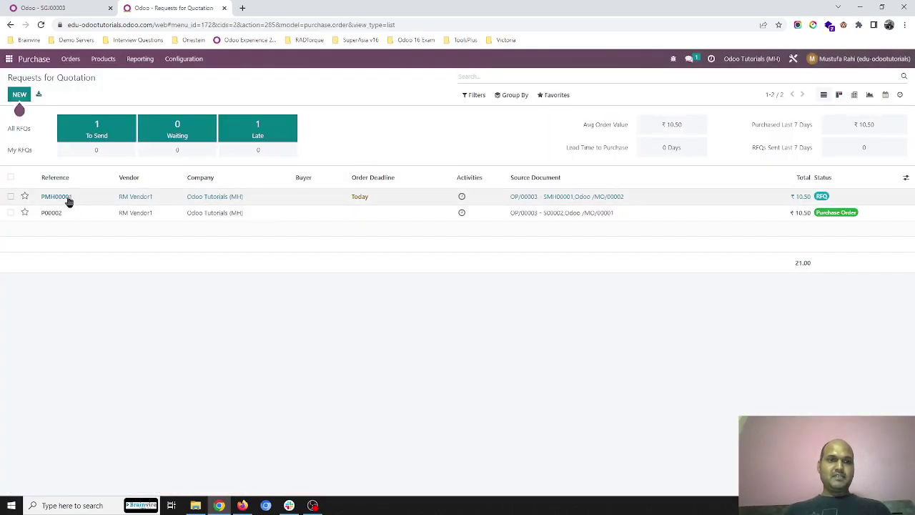
click(550, 202)
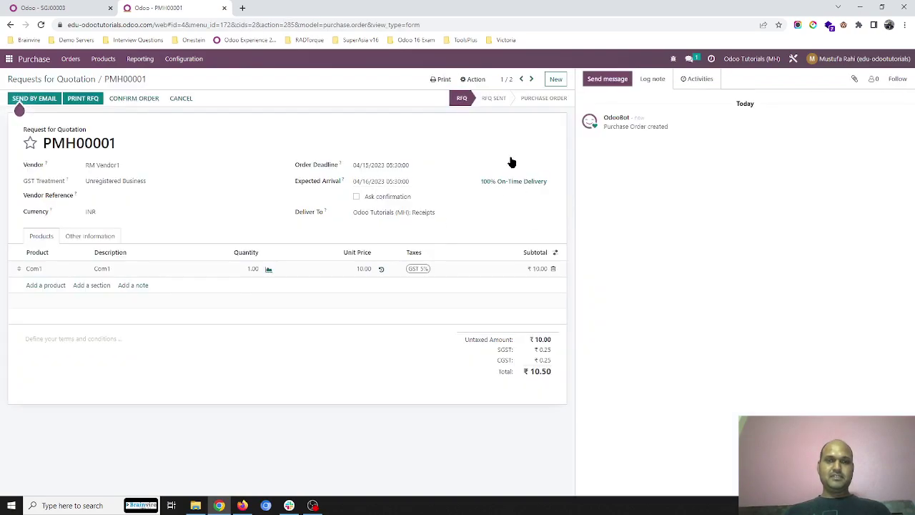
click(133, 100)
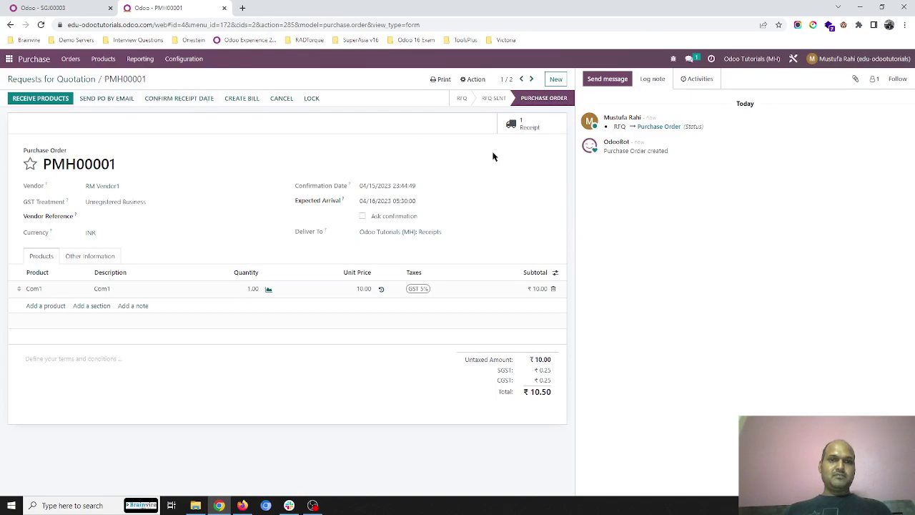
Step: Receive the ordered Com1 by filling in the done quantities on the receipt of PMH00001 and validating it
click(541, 124)
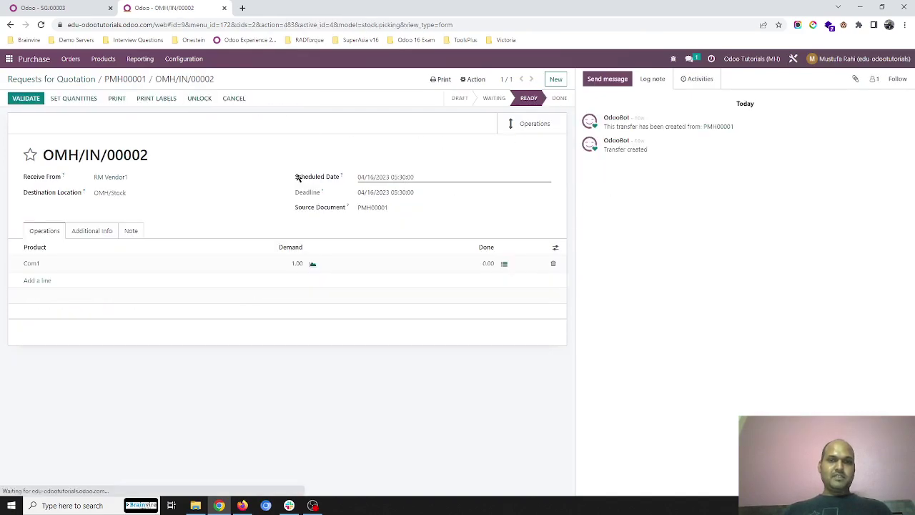
click(58, 100)
click(22, 99)
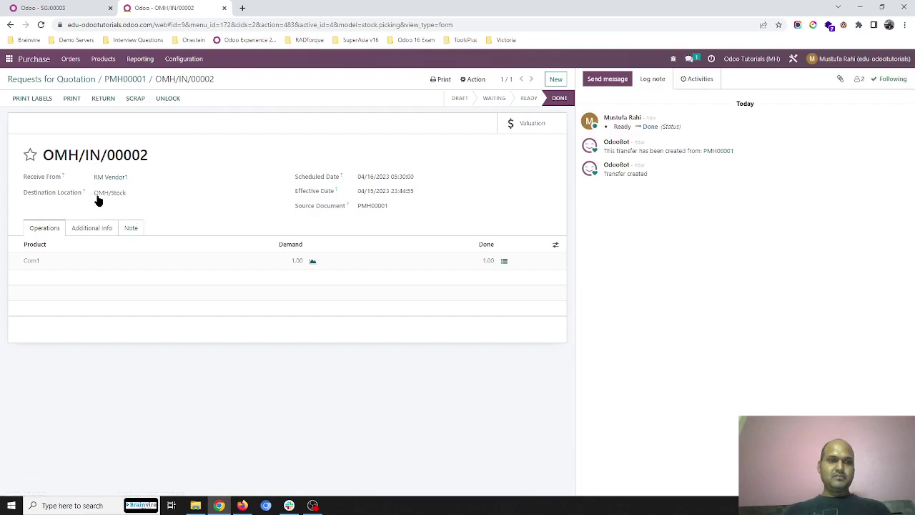
click(108, 83)
click(72, 85)
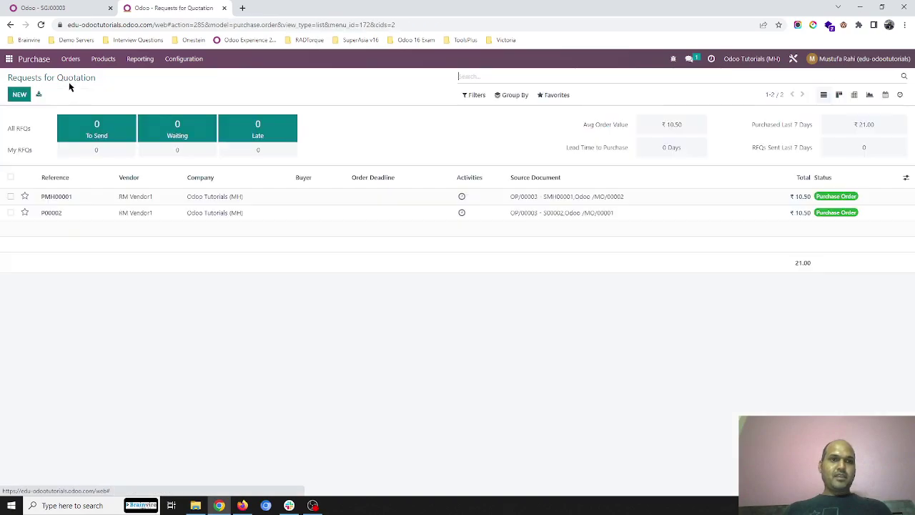
Step: Set the produced quantity of the confirmed Pro1 manufacturing order to 1 and mark the order as done
click(10, 60)
click(547, 178)
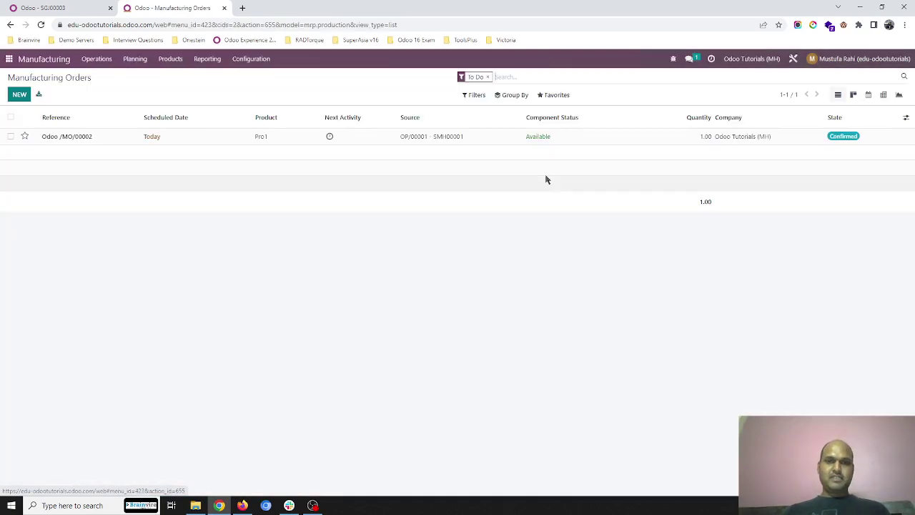
key(BackSpace)
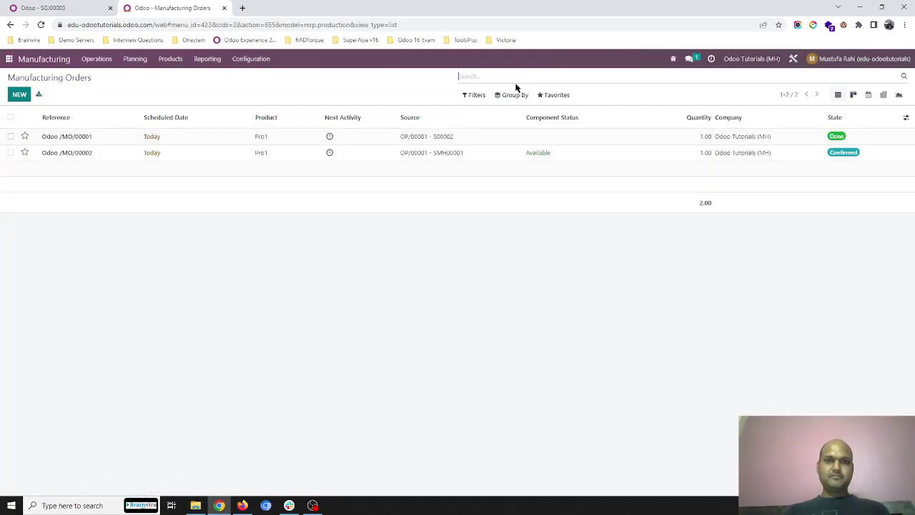
click(322, 159)
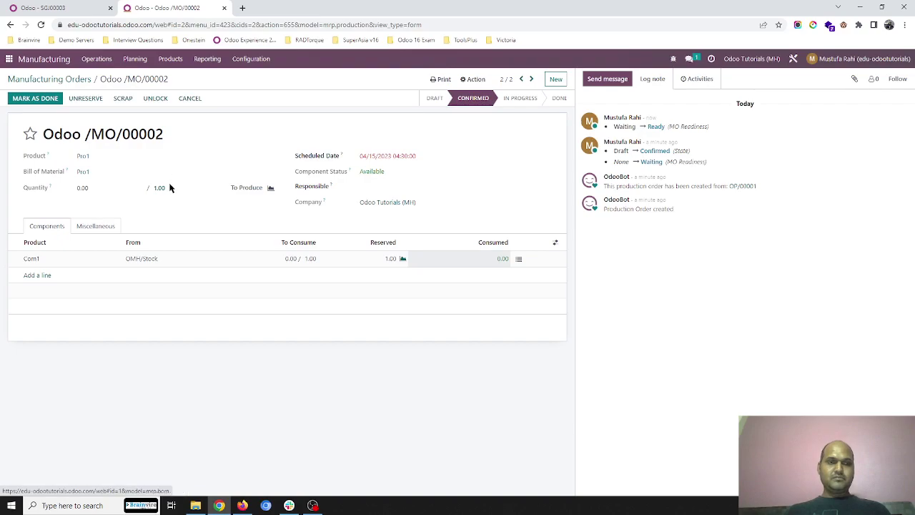
click(132, 185)
key(BackSpace)
text(1)
click(184, 132)
click(178, 79)
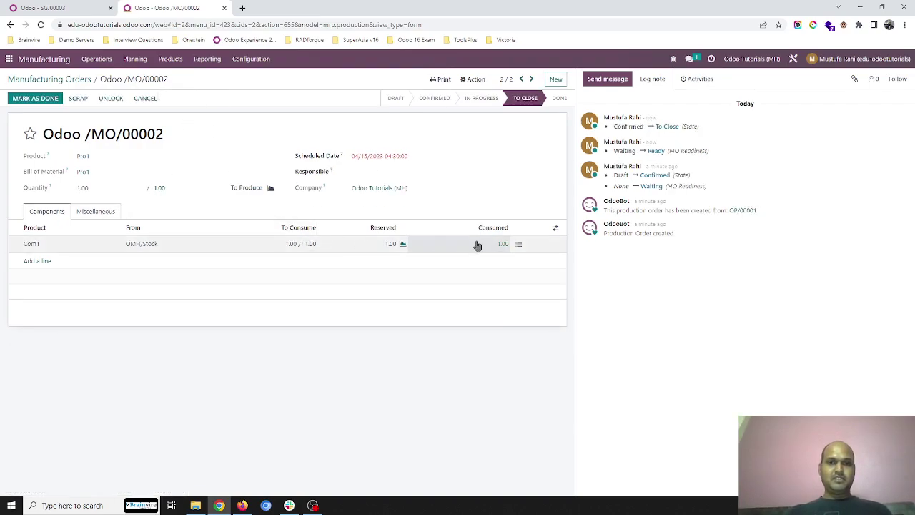
click(32, 99)
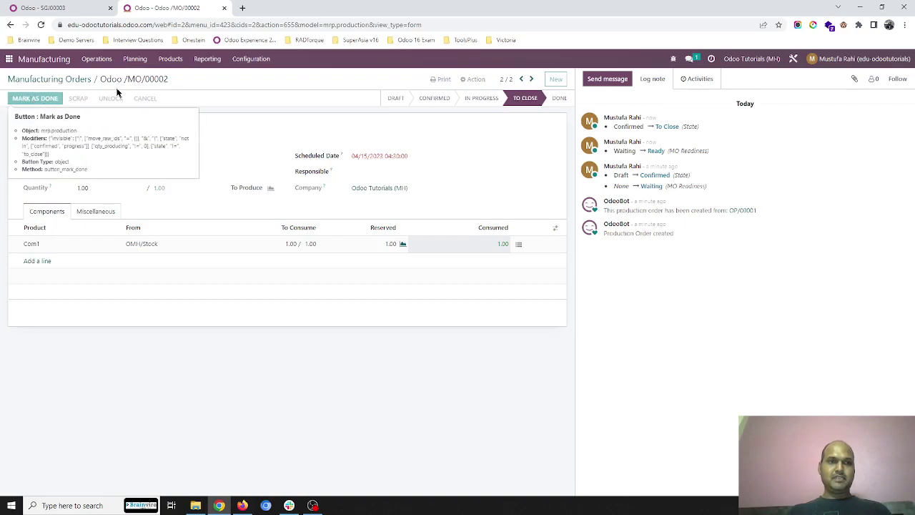
click(60, 80)
Step: Set the done quantities on the delivery of sales order SMH00001 to Odoo Tutorials (GJ) and validate it
click(10, 59)
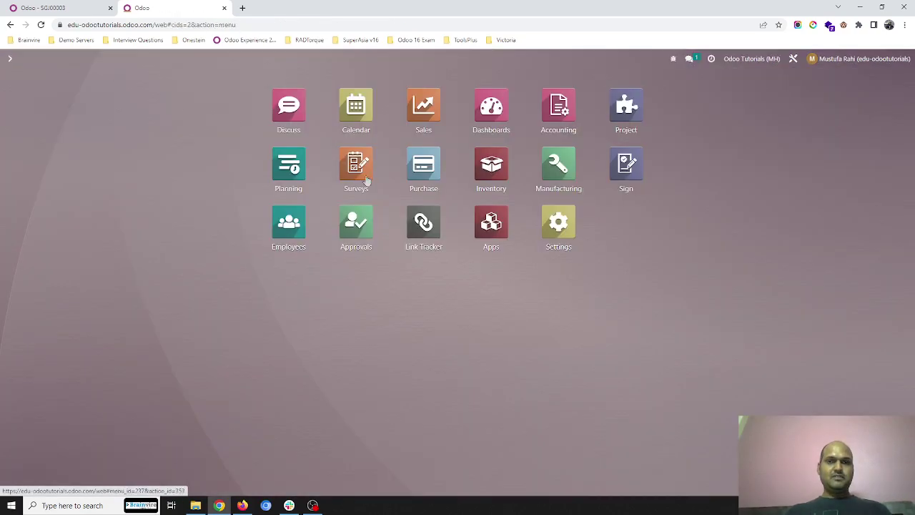
click(425, 107)
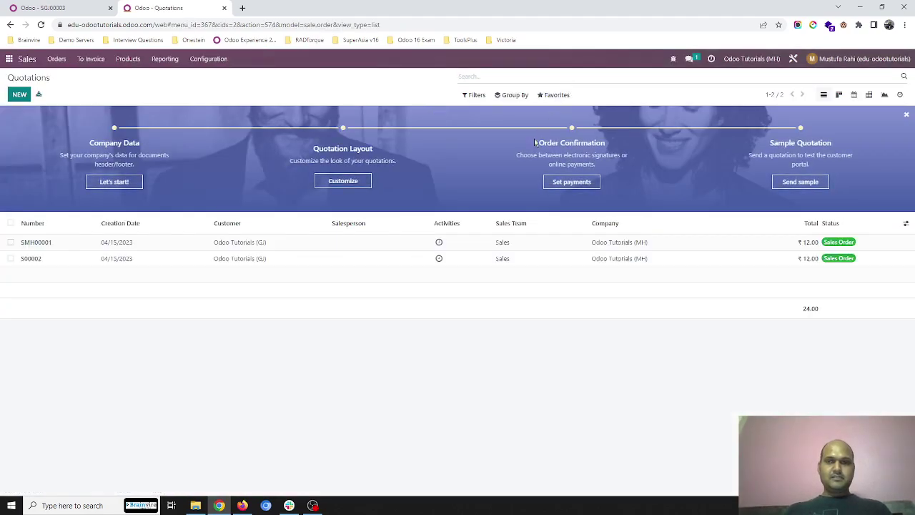
click(468, 244)
click(455, 124)
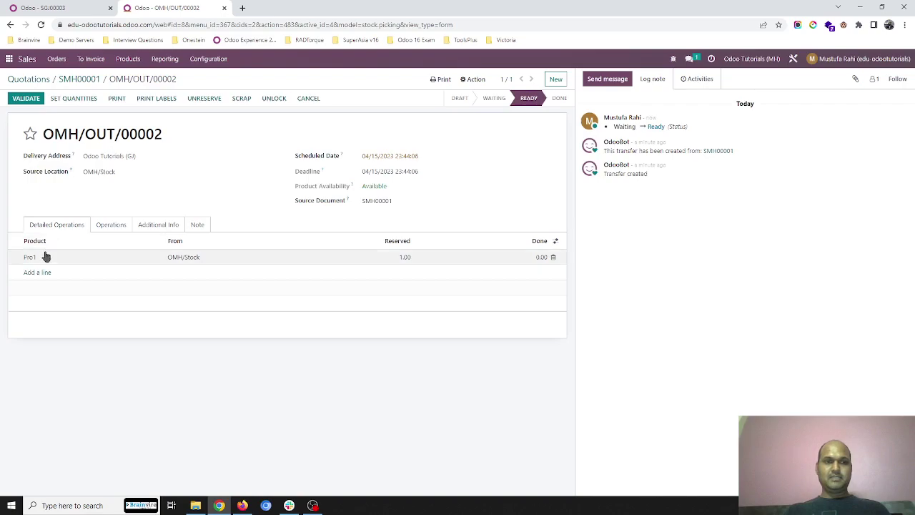
click(70, 100)
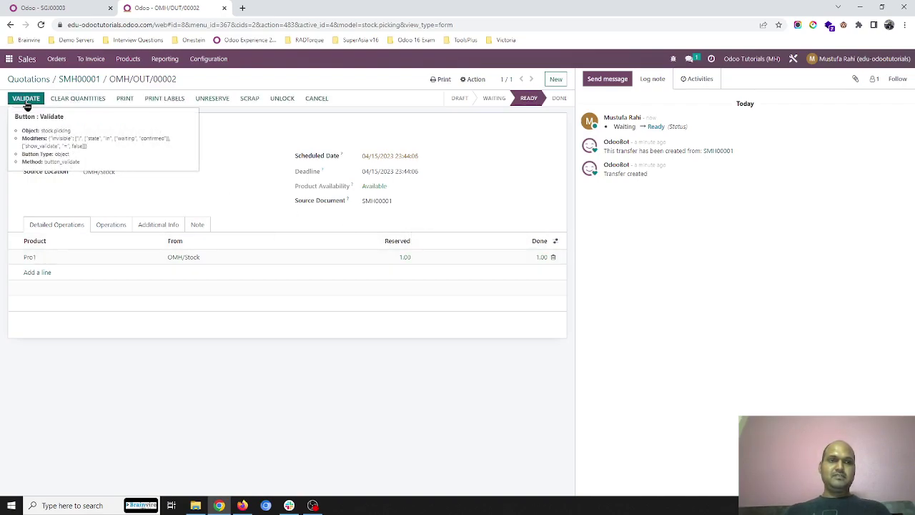
click(25, 100)
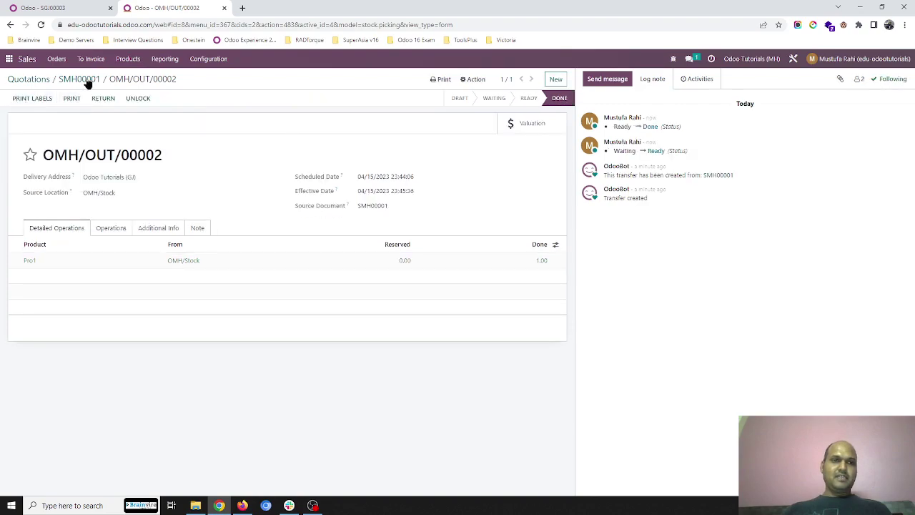
click(36, 79)
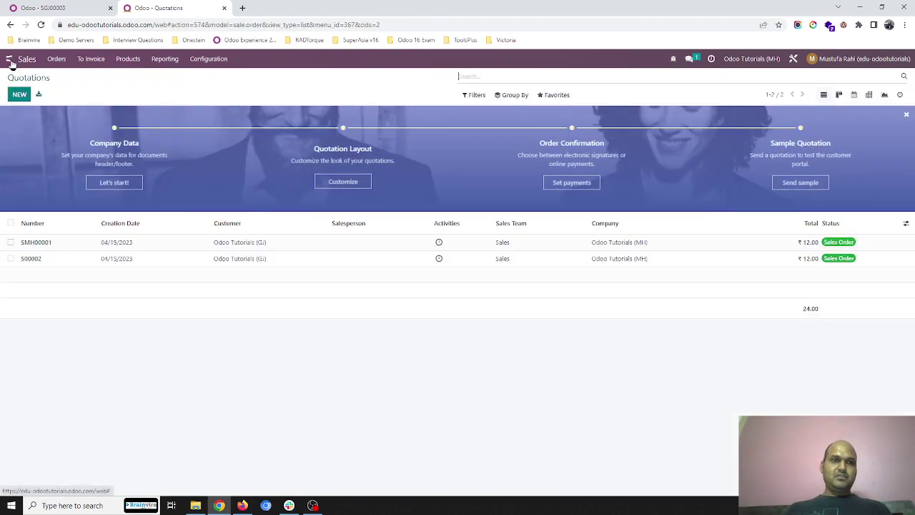
Step: Switch the company to Odoo Tutorials (GJ) and receive Pro1 by setting quantities and validating the receipt of purchase order PGJ00003
click(766, 63)
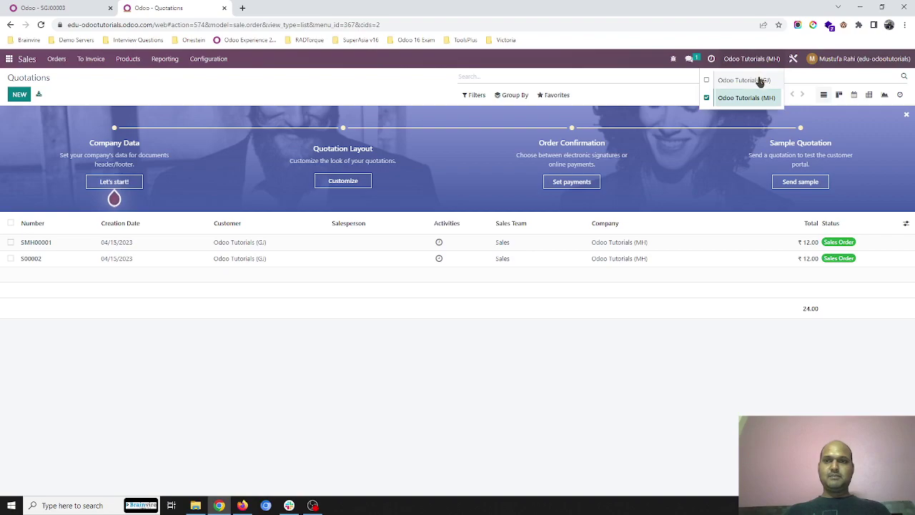
click(760, 81)
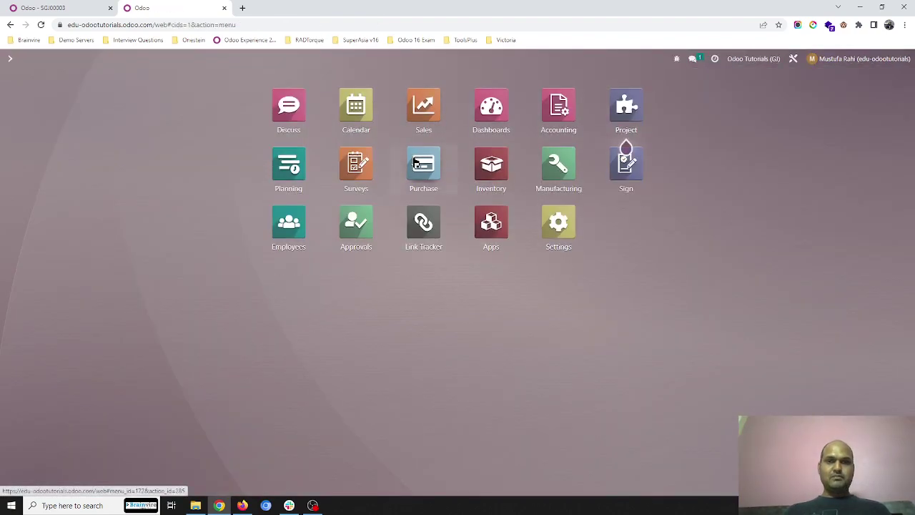
click(423, 166)
click(183, 201)
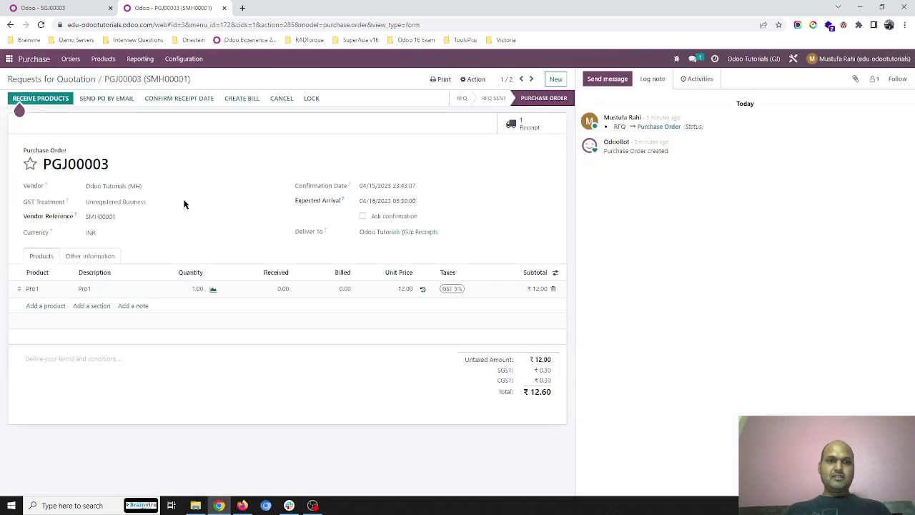
click(527, 123)
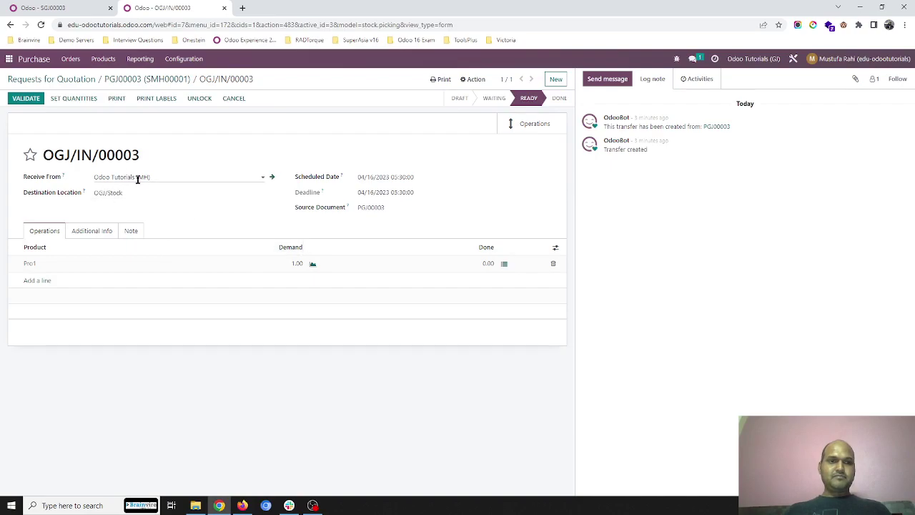
click(69, 100)
click(32, 102)
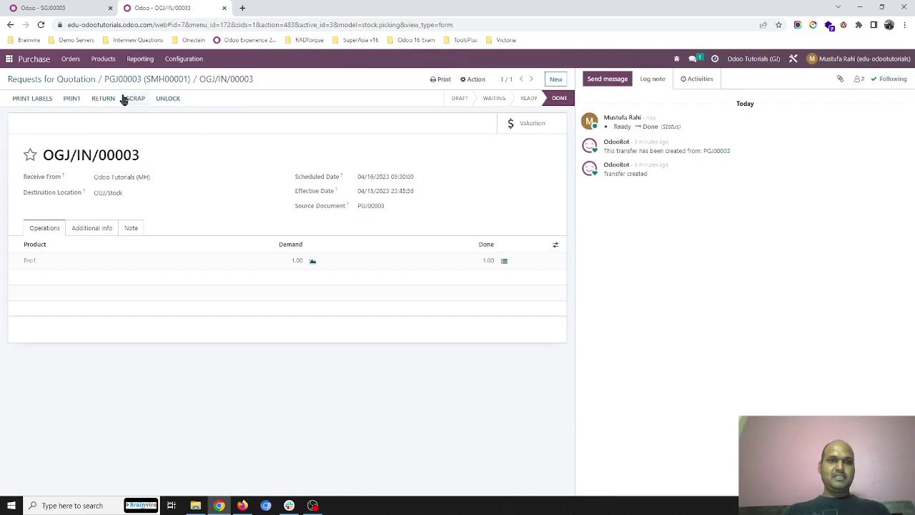
click(84, 79)
Step: Open sales order SGJ00003 for Customer 1 and validate its delivery of Pro1
click(10, 59)
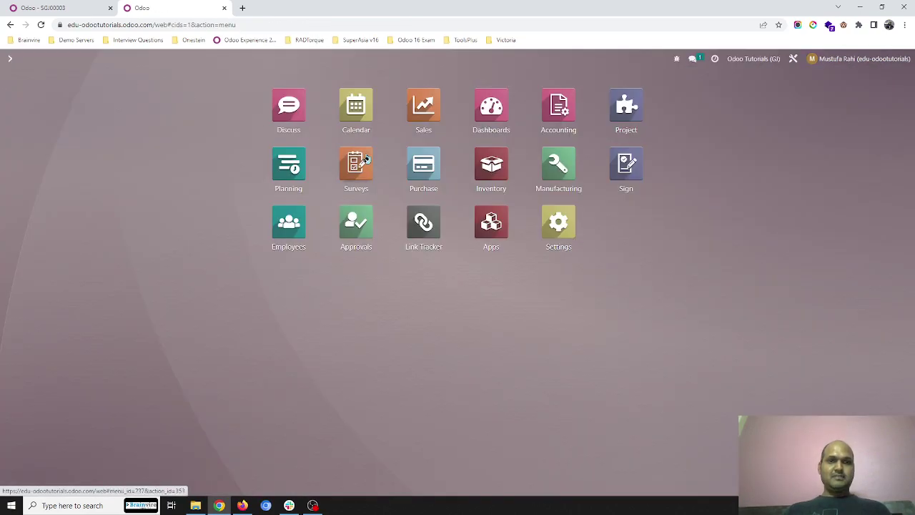
click(431, 115)
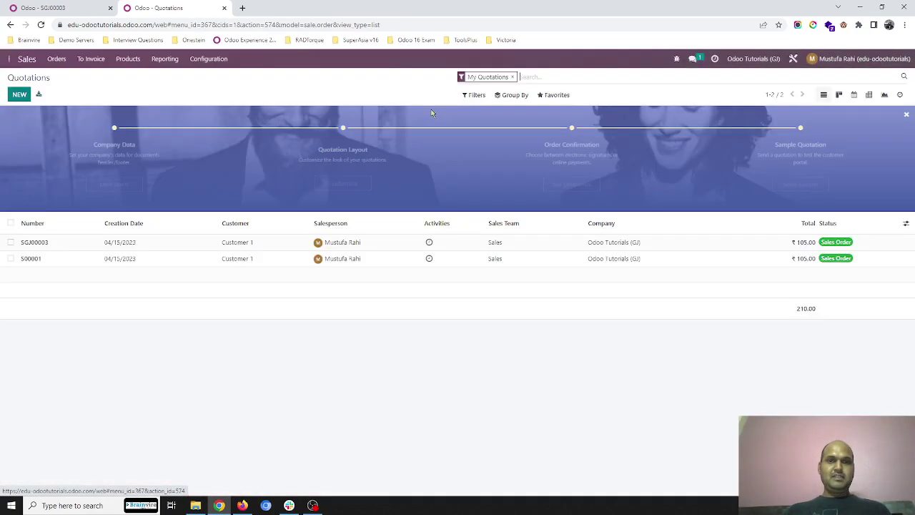
click(263, 246)
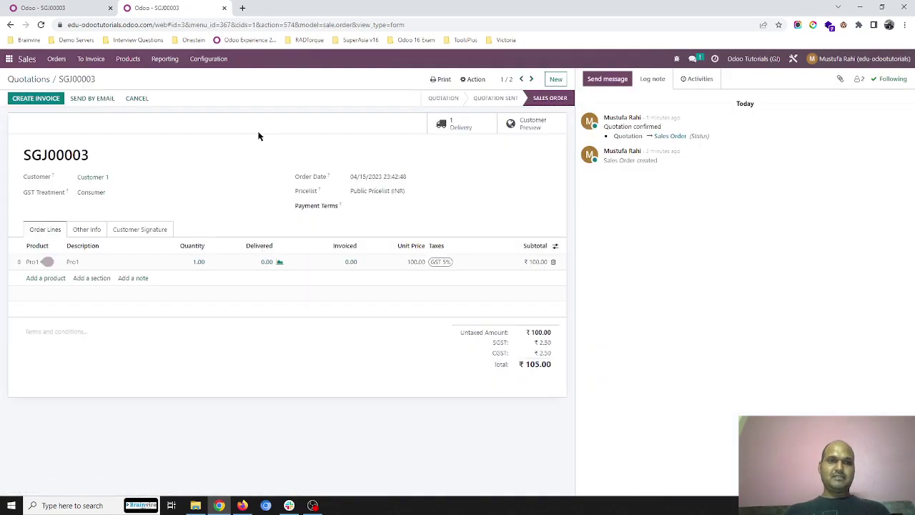
click(443, 123)
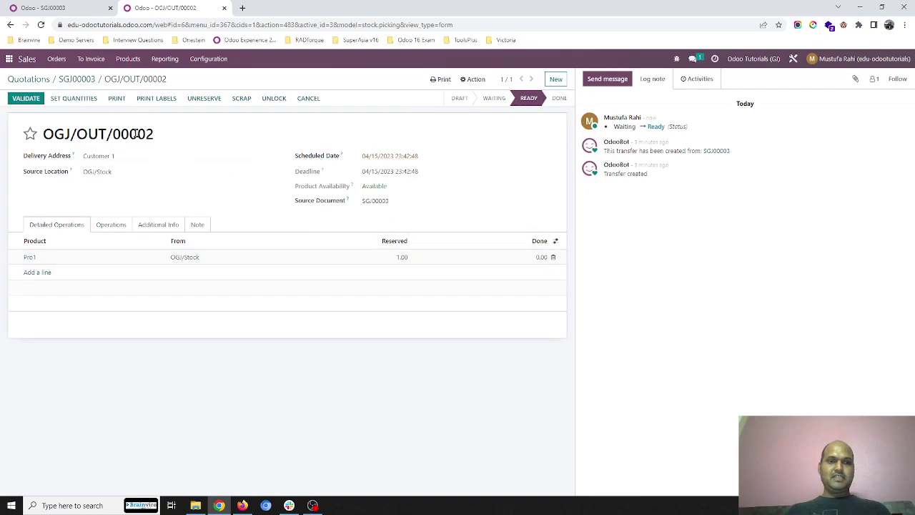
click(27, 98)
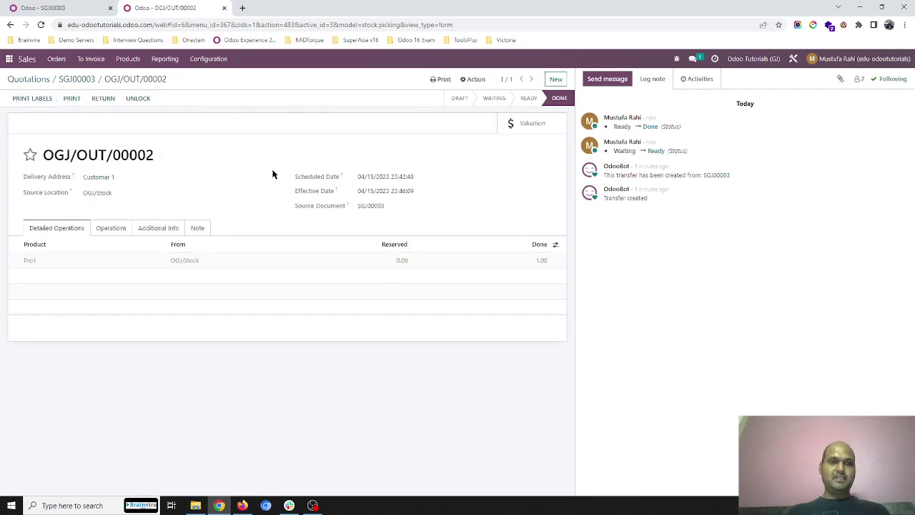
Step: Examine the trial balance of Odoo Tutorials (GJ), and compare it with the trial balance of Odoo Tutorials (MH)
click(9, 58)
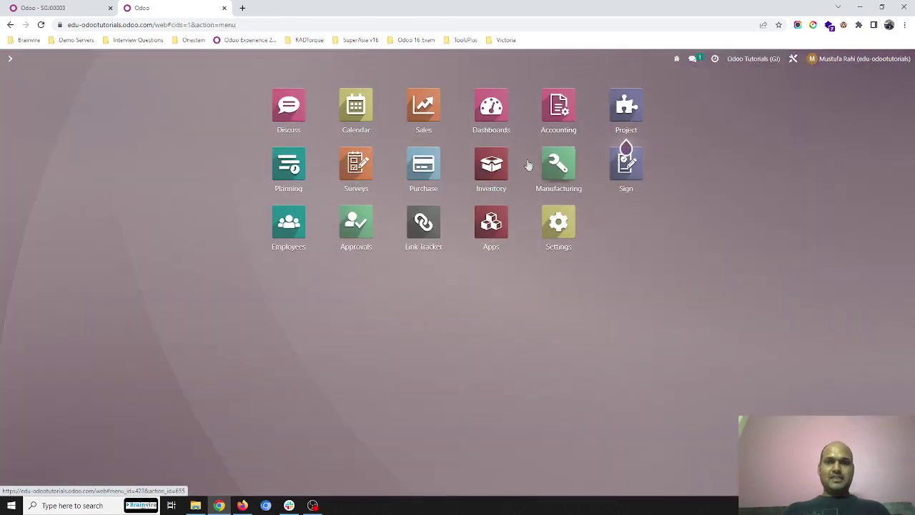
click(558, 114)
click(241, 59)
click(262, 174)
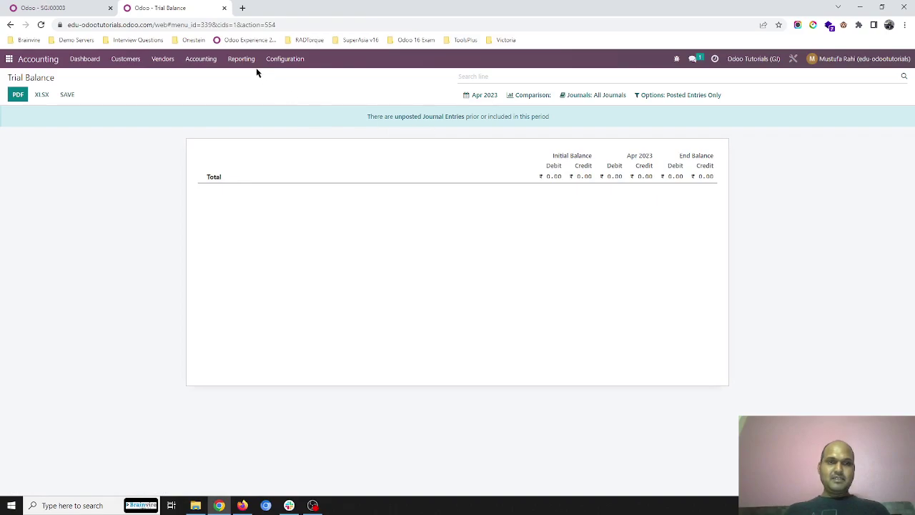
click(241, 60)
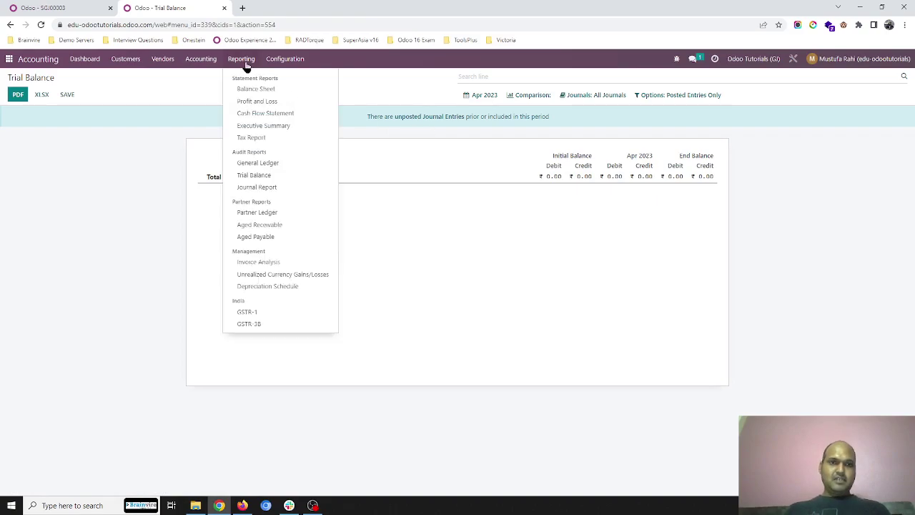
click(199, 84)
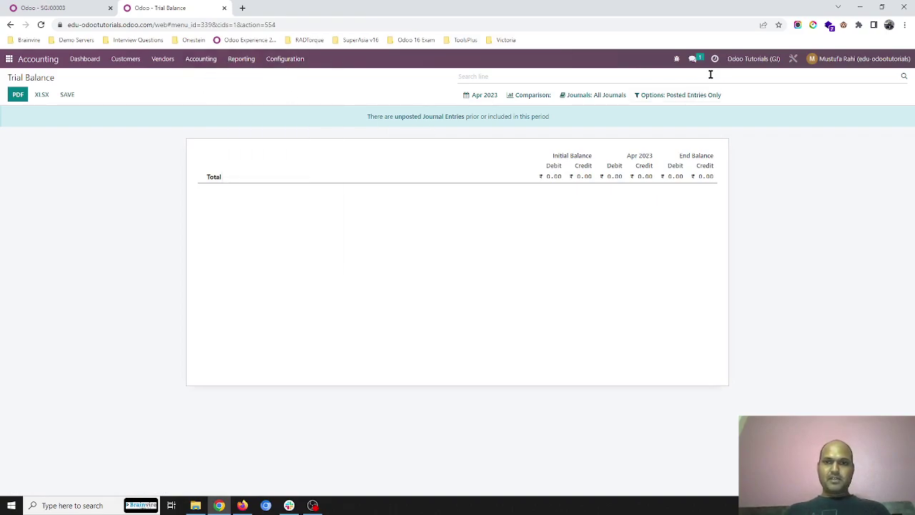
click(743, 61)
click(741, 98)
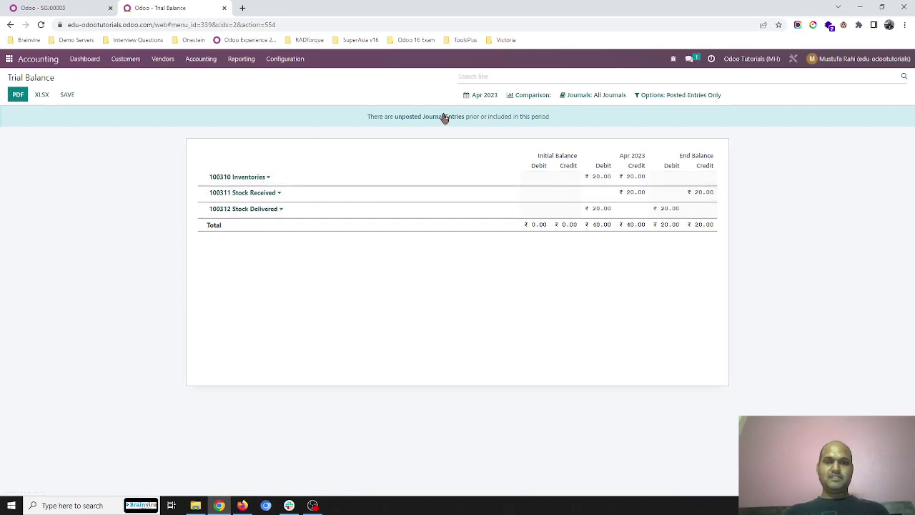
Step: Switch the company to Odoo Tutorials (GJ) and review the Trading product category's accounting settings and the products assigned to it
click(750, 64)
click(750, 89)
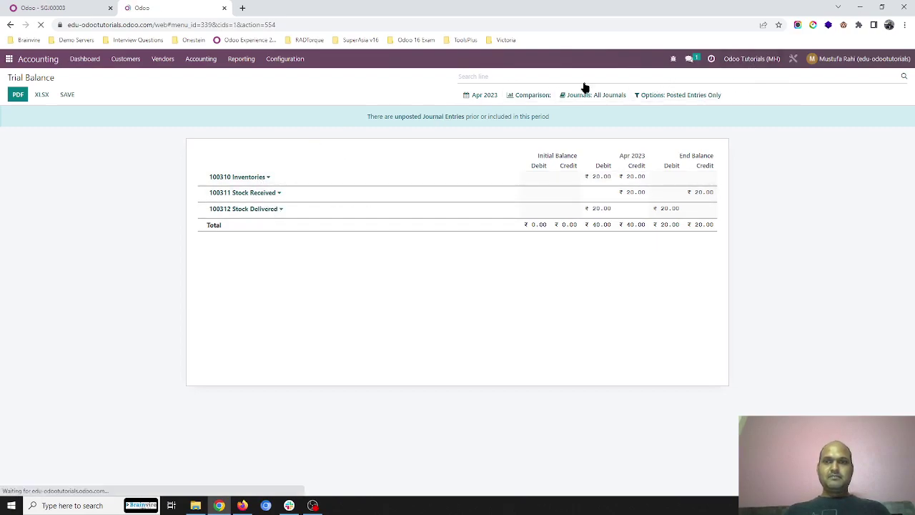
click(277, 61)
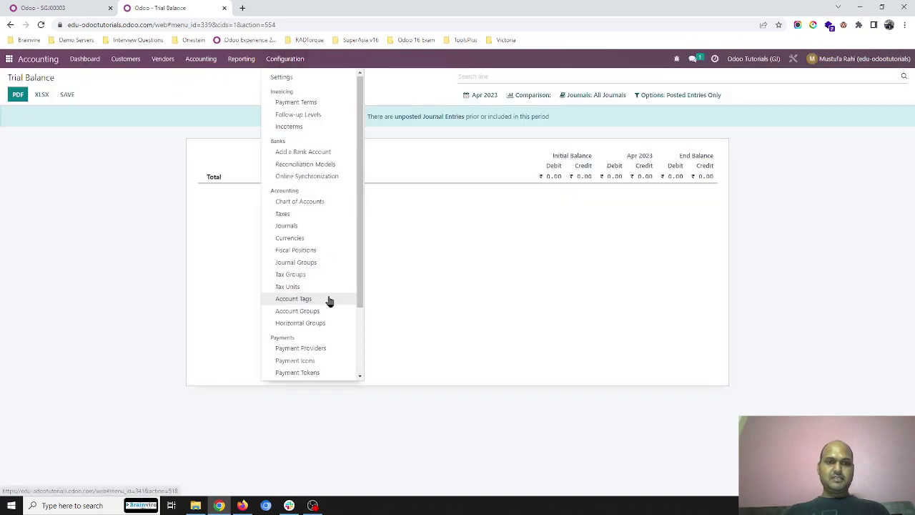
scroll(327, 300, down, 3)
click(323, 348)
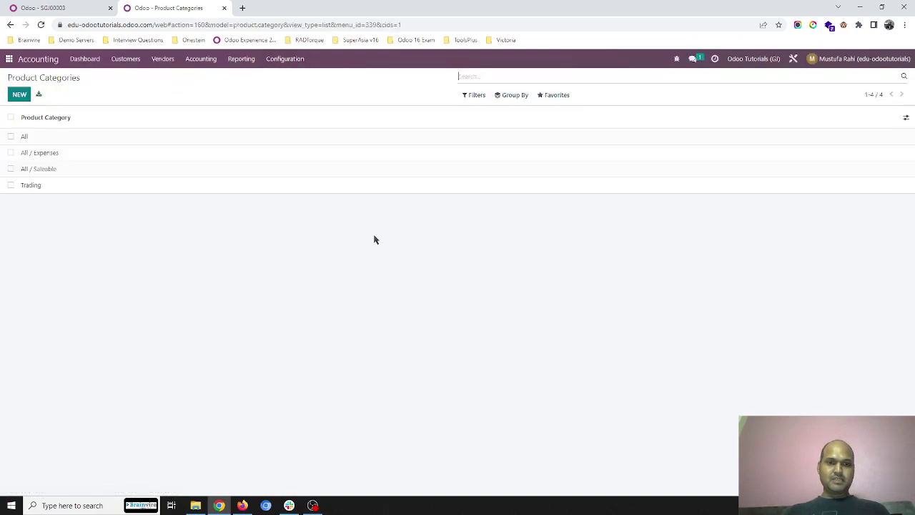
click(136, 188)
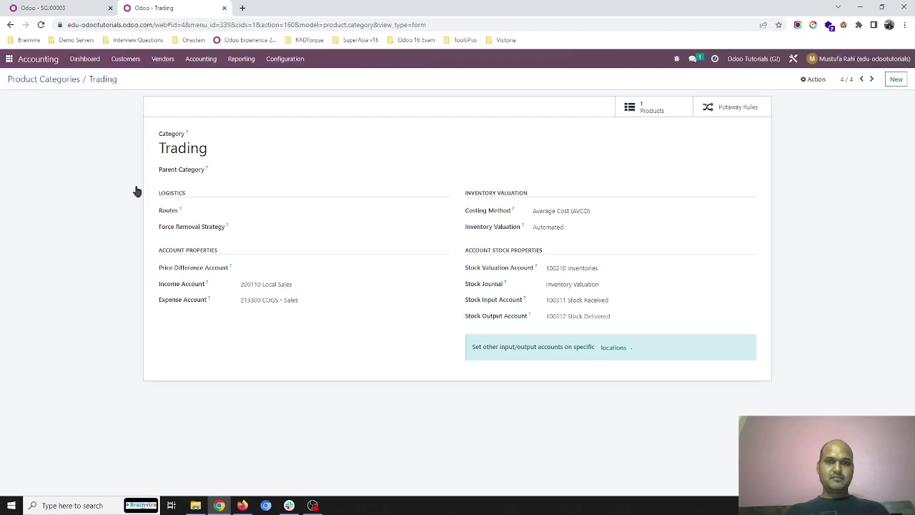
click(643, 111)
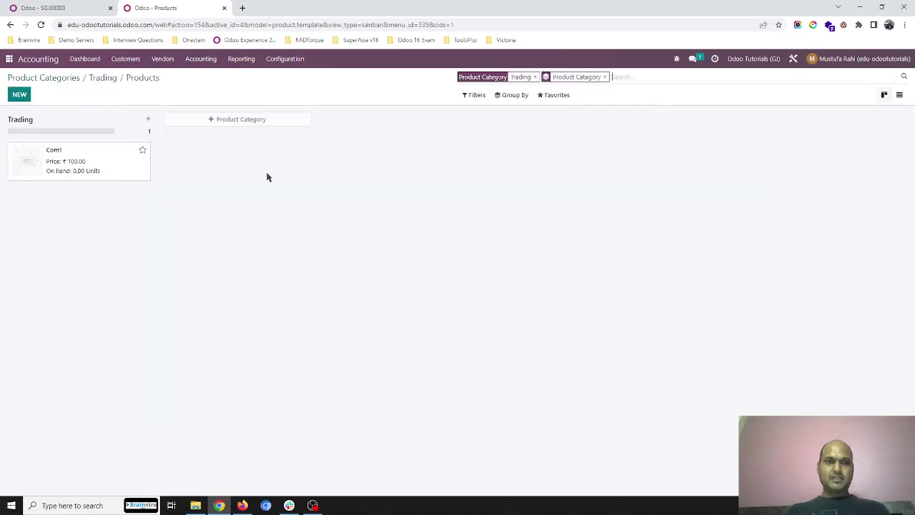
click(103, 79)
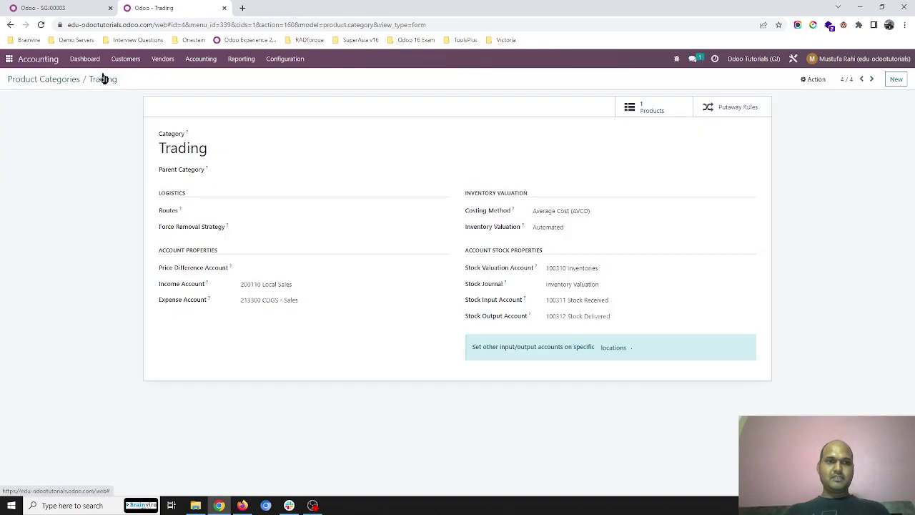
click(57, 81)
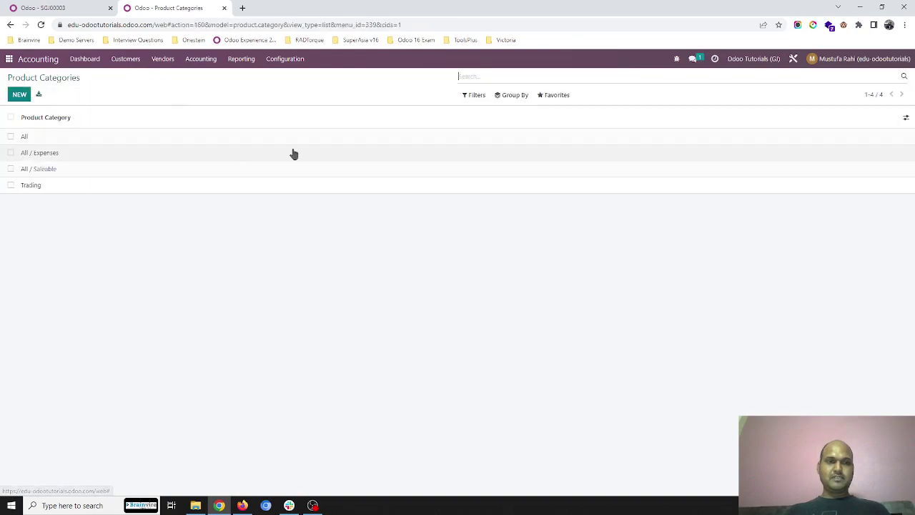
Step: Open the purchasable product Pro1 and change its product category to Trading
click(171, 64)
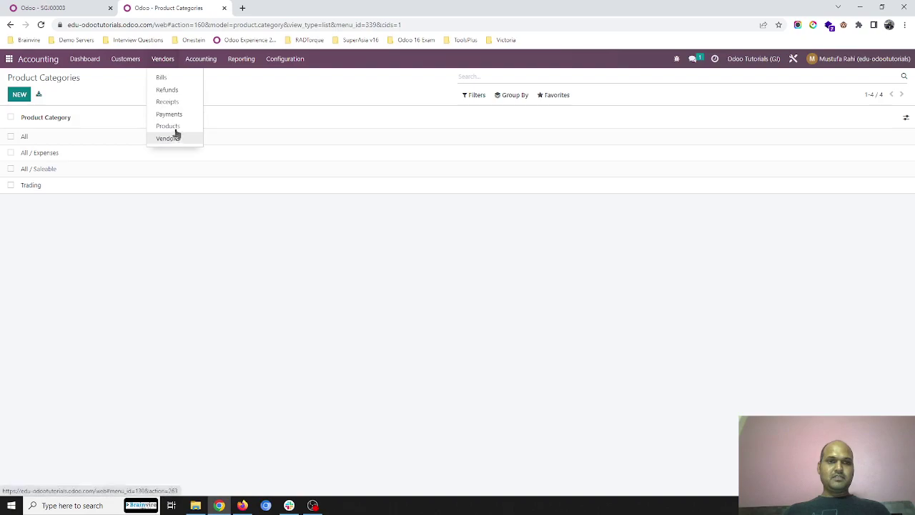
click(175, 127)
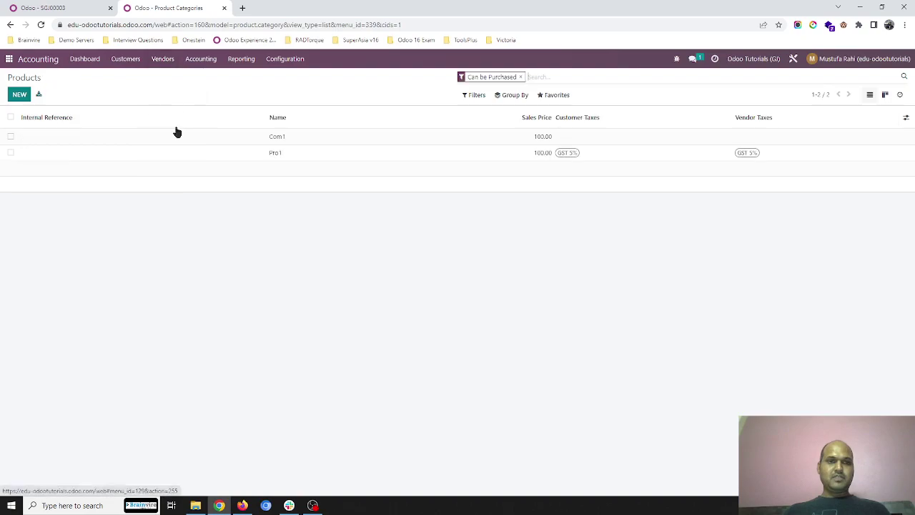
click(312, 156)
click(420, 293)
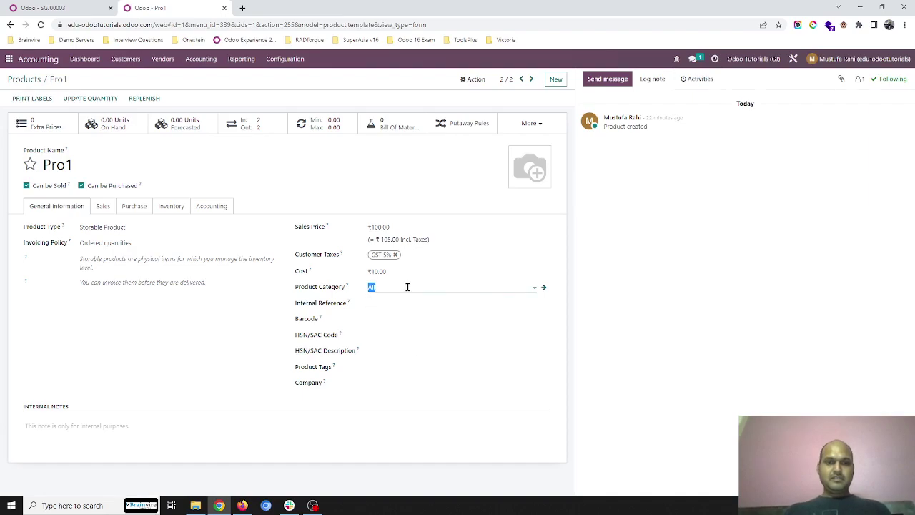
key(BackSpace)
text(tra)
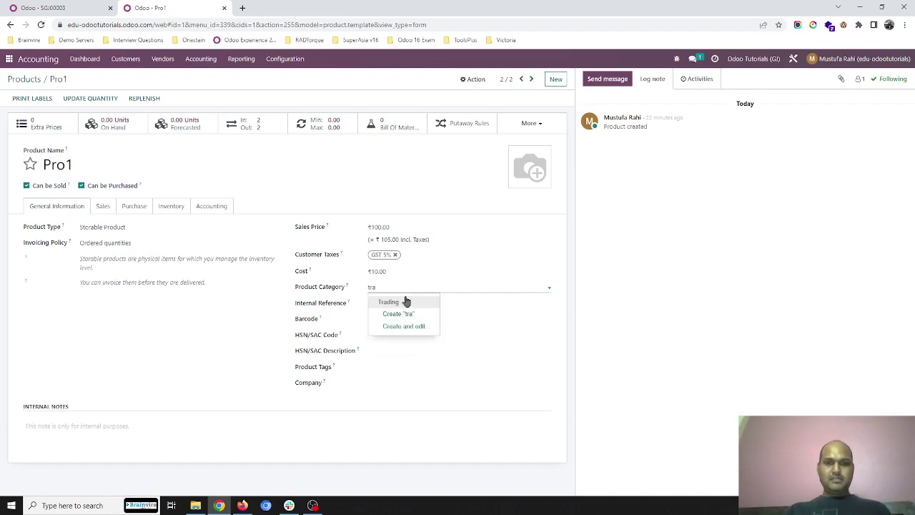
click(406, 302)
click(76, 81)
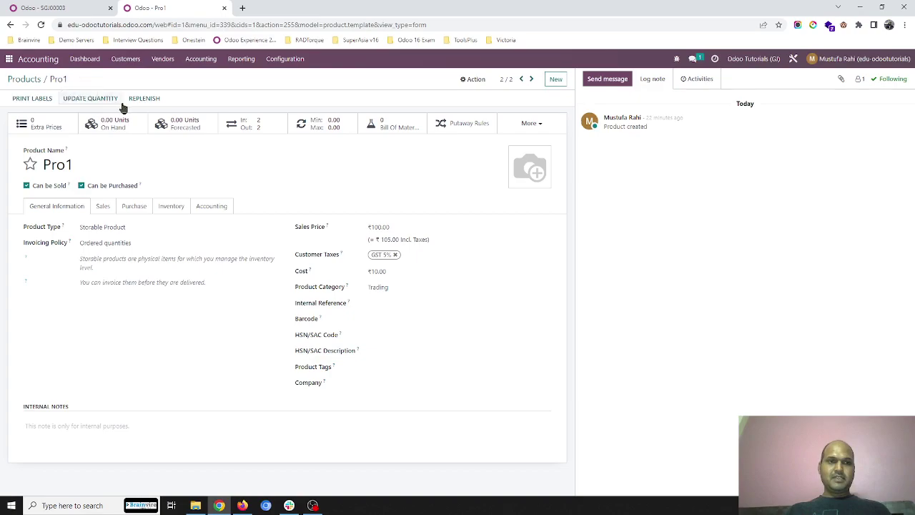